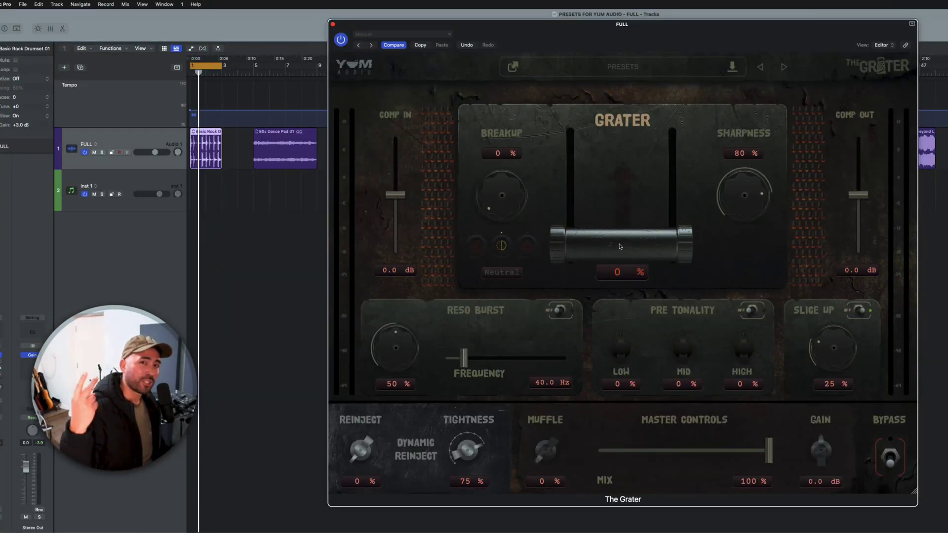
pyautogui.press('space')
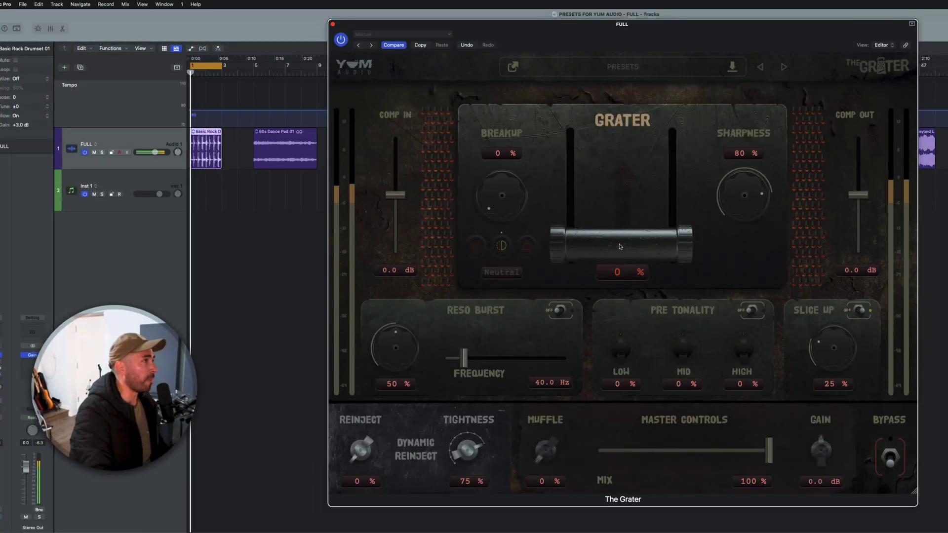
pyautogui.moveTo(661, 249); pyautogui.dragTo(644, 237)
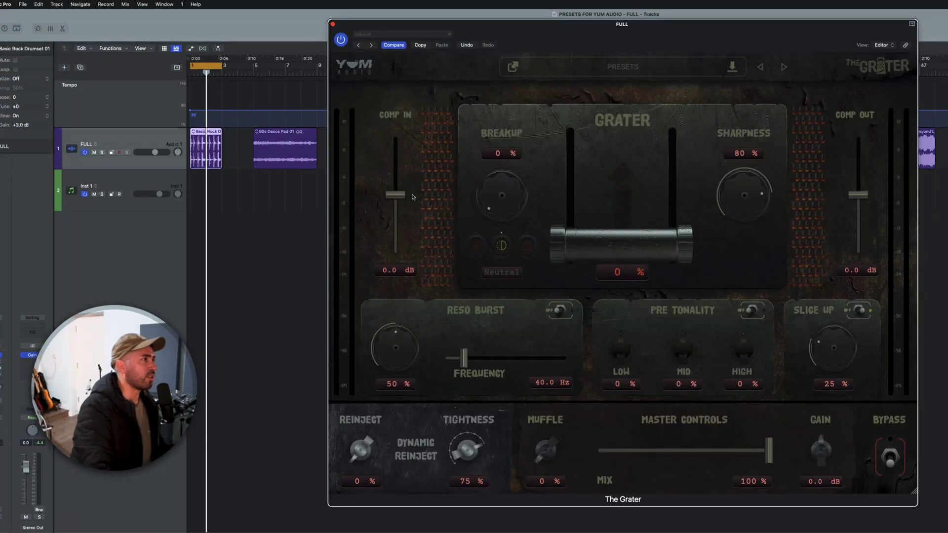
# Step: Set the Grater amount to 40 % and Comp In to 3.1 dB, then compare against bypass
pyautogui.moveTo(620, 250); pyautogui.dragTo(592, 271)
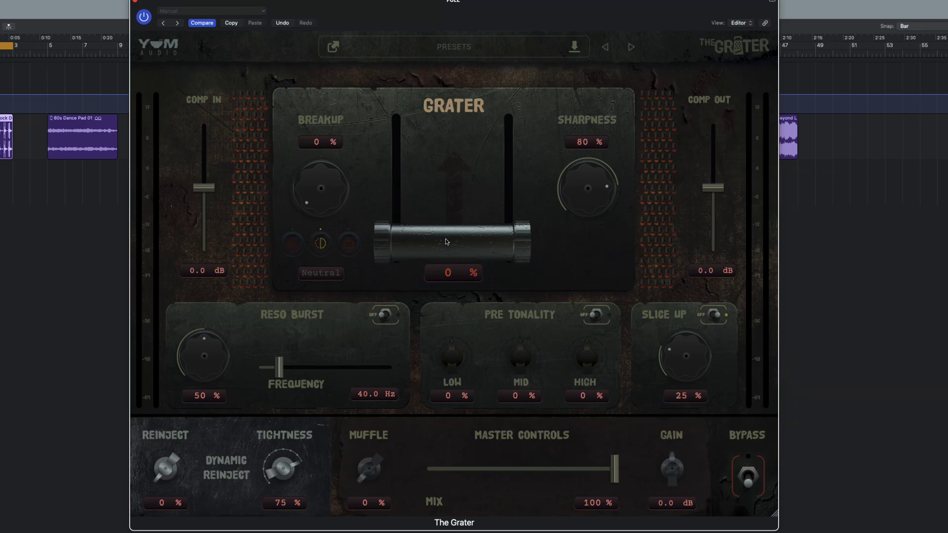
pyautogui.moveTo(445, 241); pyautogui.dragTo(453, 207)
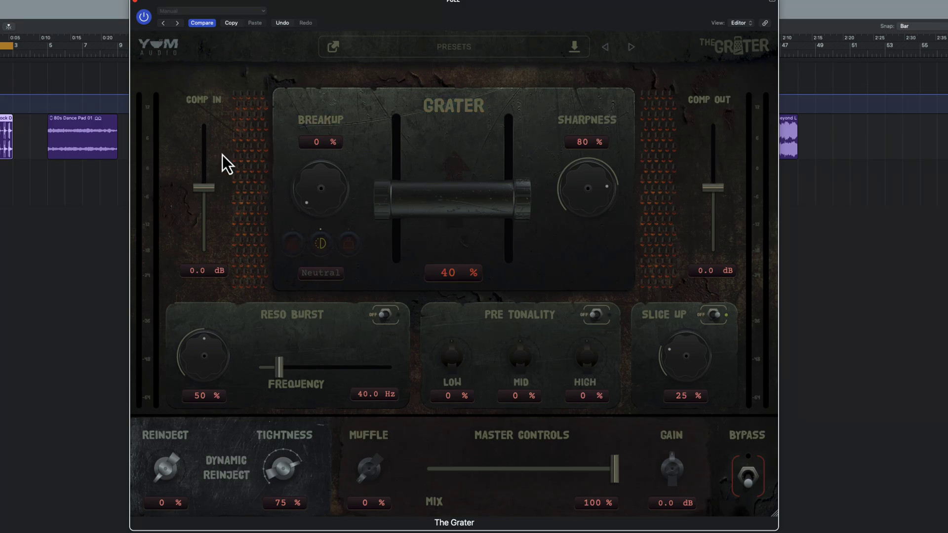
pyautogui.press('space')
pyautogui.moveTo(204, 191)
pyautogui.mouseDown()
pyautogui.moveTo(212, 166)
pyautogui.moveTo(210, 219)
pyautogui.moveTo(215, 196)
pyautogui.mouseUp()
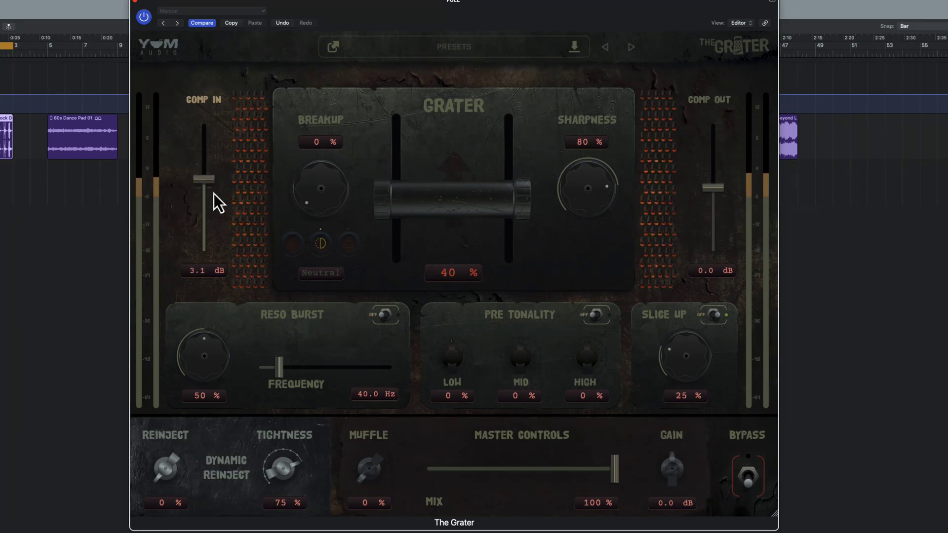
pyautogui.click(748, 484)
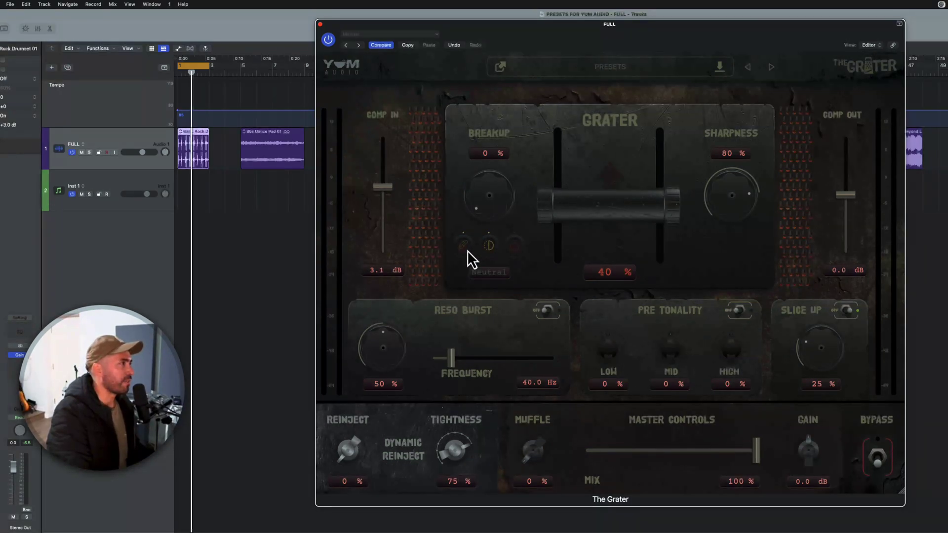
# Step: Audition the Smooth and Heavy breakup characters, return to Neutral, and raise Breakup to 28 %
pyautogui.click(467, 250)
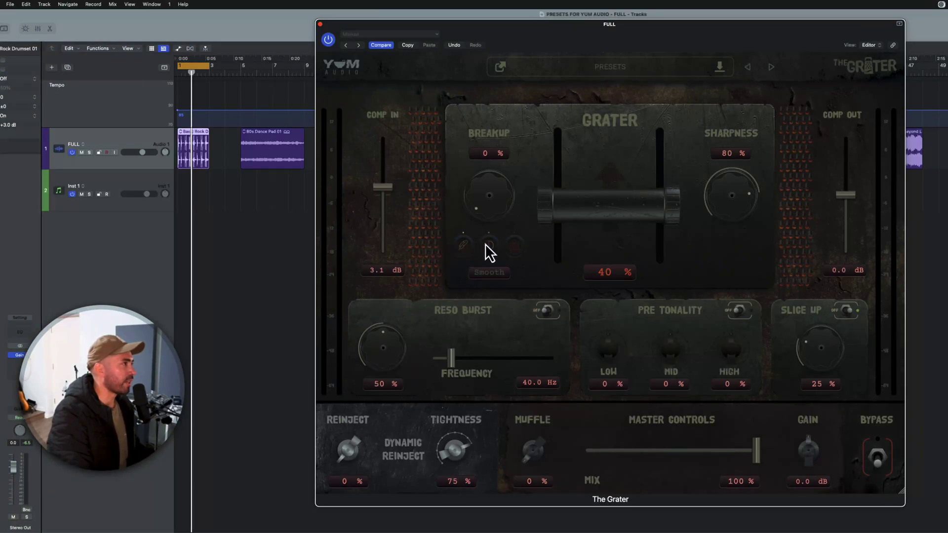
pyautogui.click(514, 246)
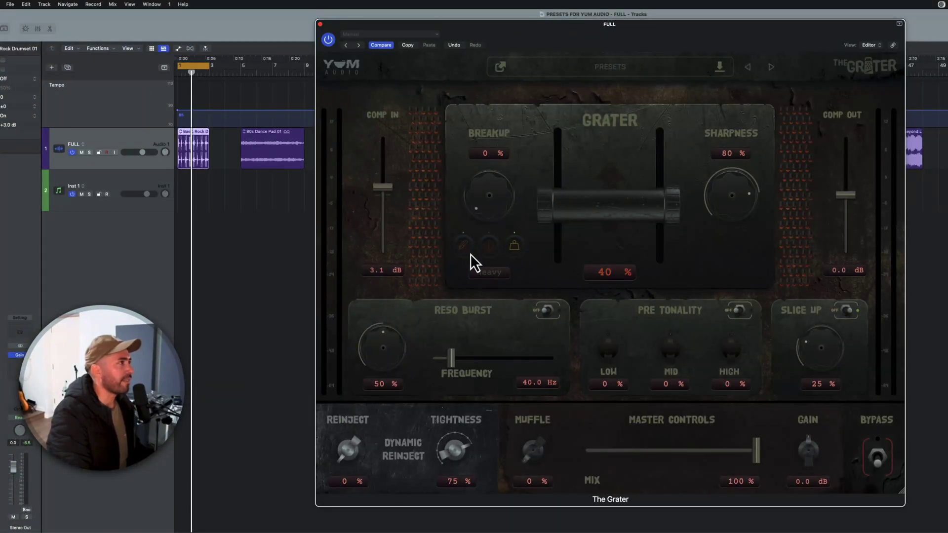
pyautogui.click(487, 246)
pyautogui.press('space')
pyautogui.moveTo(490, 206); pyautogui.dragTo(496, 183)
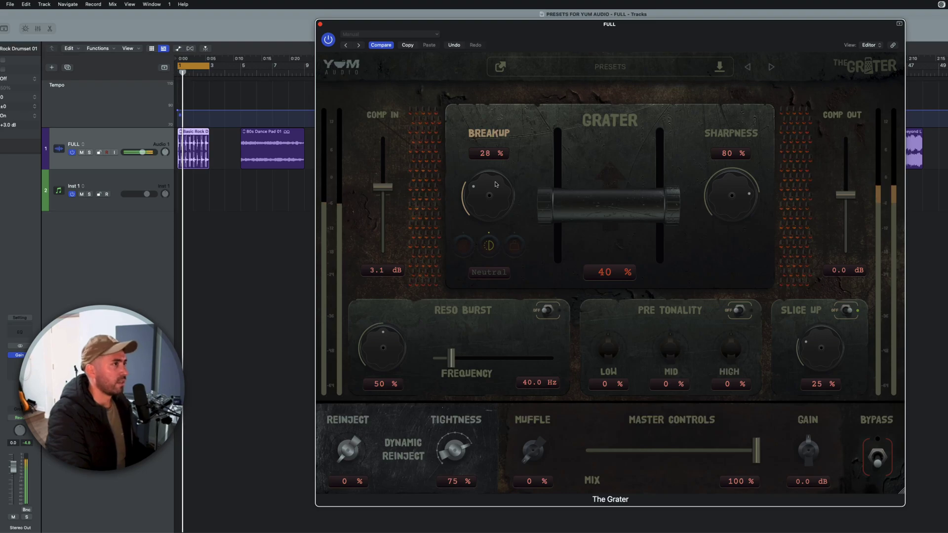
pyautogui.press('space')
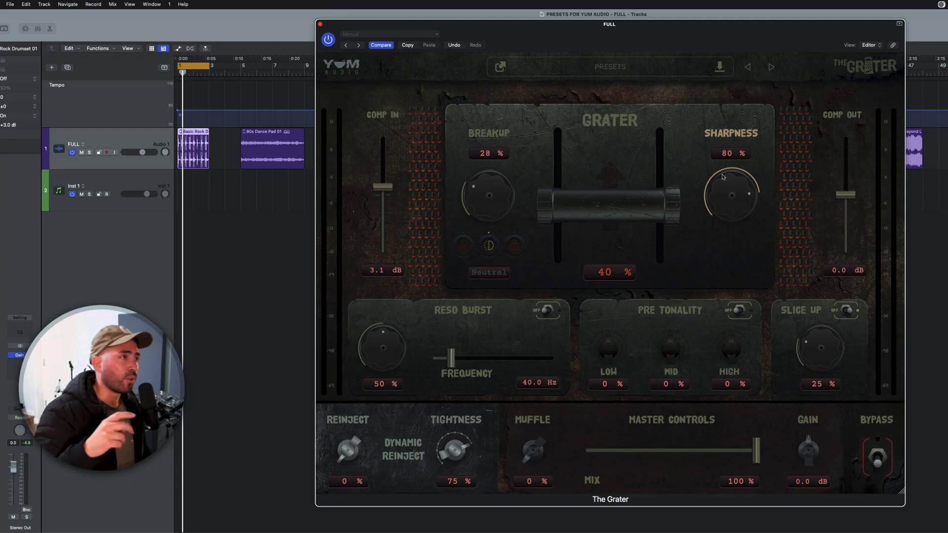
# Step: Audition Sharpness at 0 % on the playing loop, then bring it back up to 78 %
pyautogui.moveTo(722, 177); pyautogui.dragTo(721, 314)
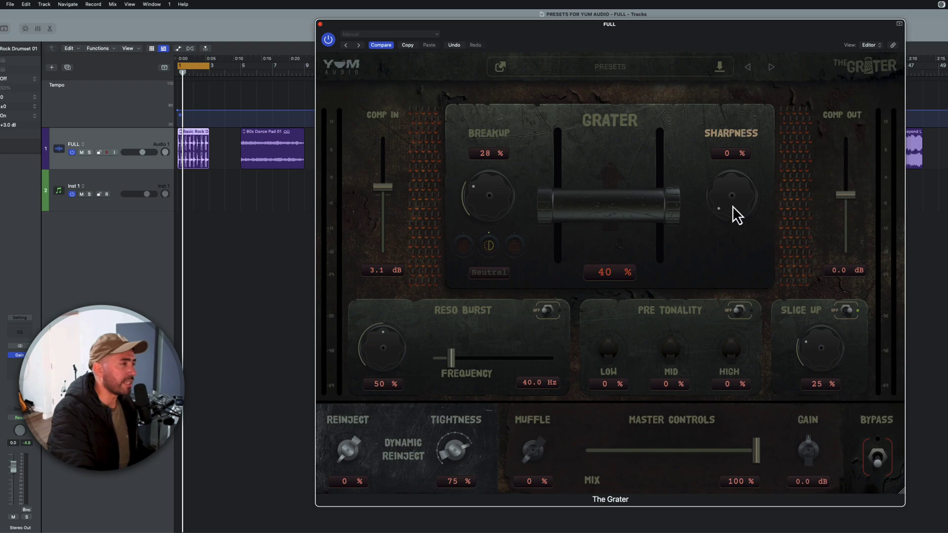
pyautogui.press('space')
pyautogui.moveTo(717, 217); pyautogui.dragTo(726, 203)
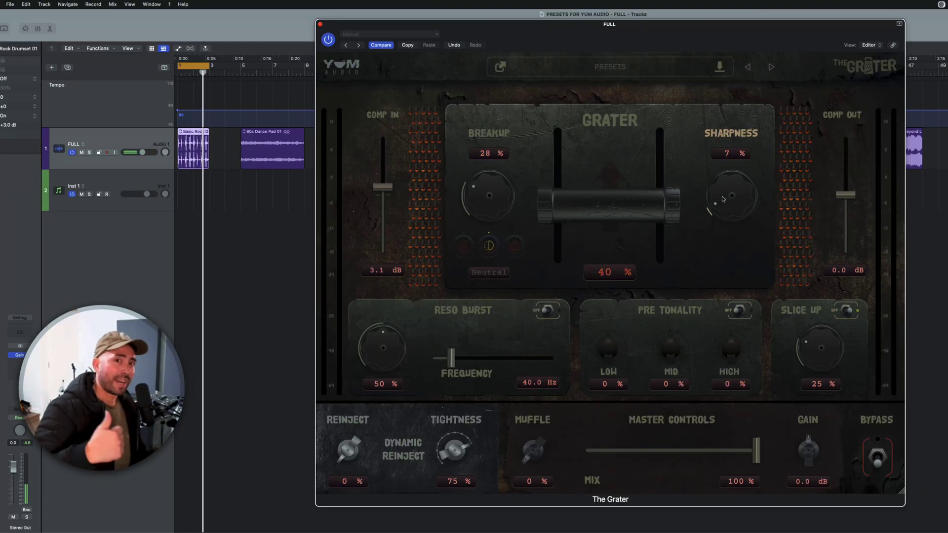
pyautogui.moveTo(722, 199); pyautogui.dragTo(738, 150)
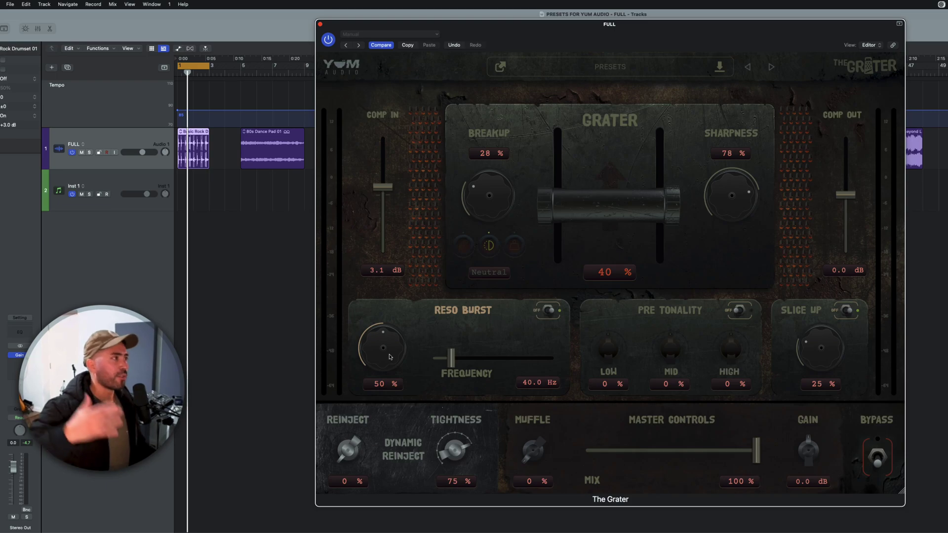
# Step: Play the loop and bring Reso Burst down from 50 % to 34 %
pyautogui.press('space')
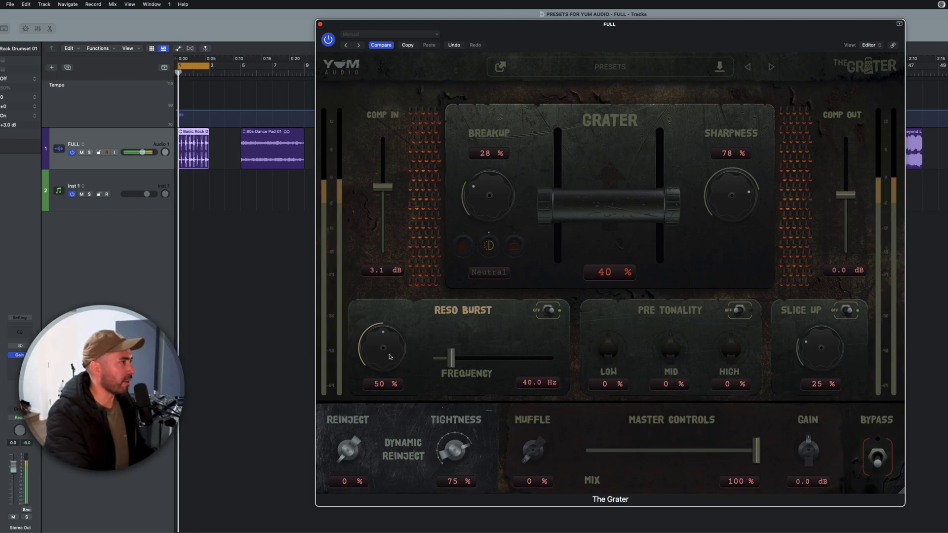
pyautogui.moveTo(389, 356); pyautogui.dragTo(392, 373)
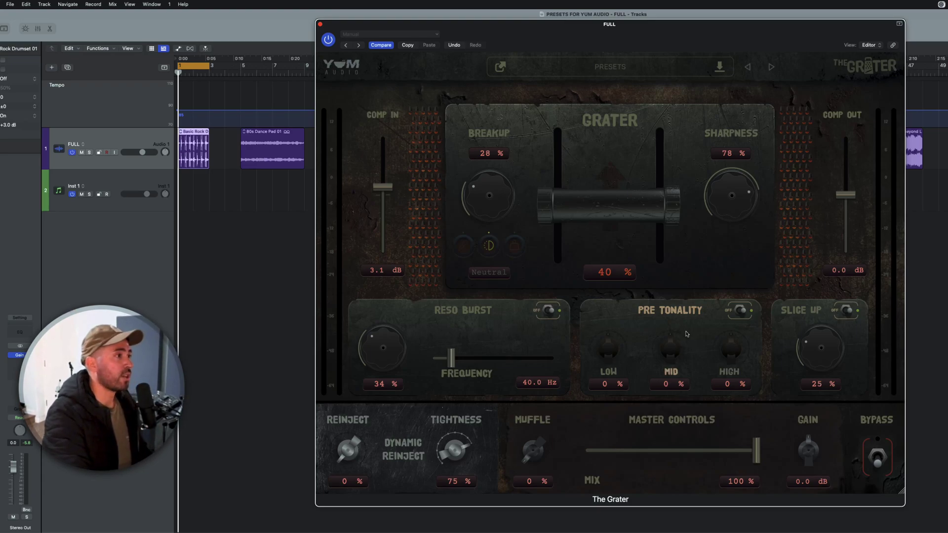
# Step: Boost the Pre Tonality High band to 38 %, and cut Low to -20 % and Mid to -11 %
pyautogui.press('space')
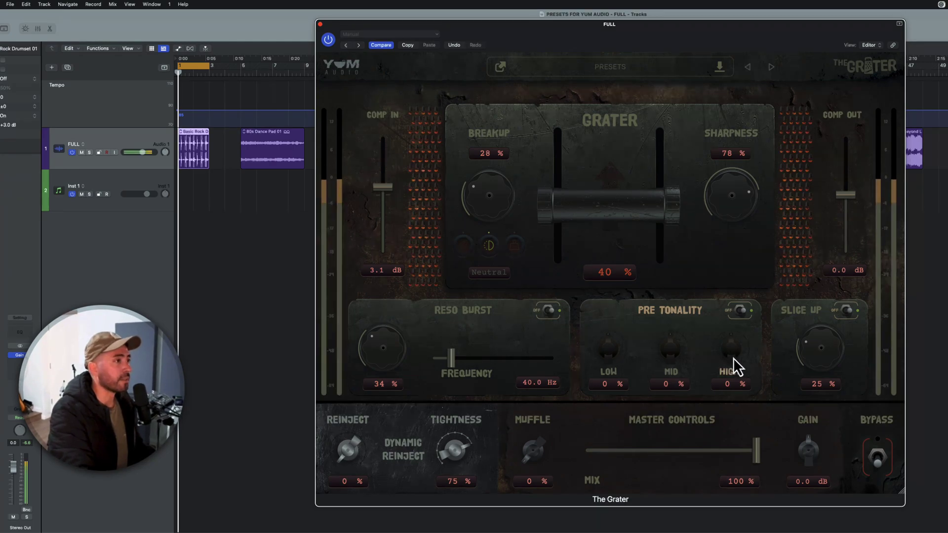
pyautogui.moveTo(733, 358); pyautogui.dragTo(736, 341)
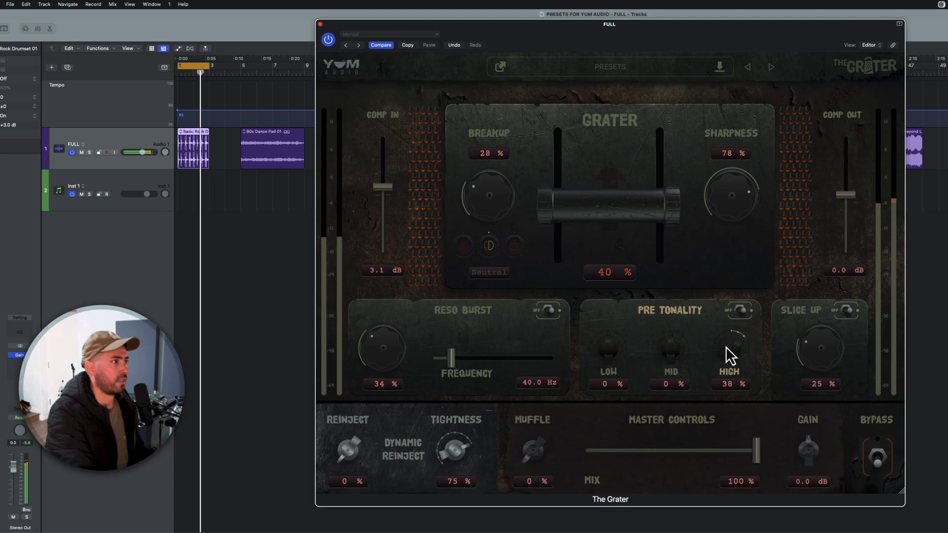
pyautogui.press('space')
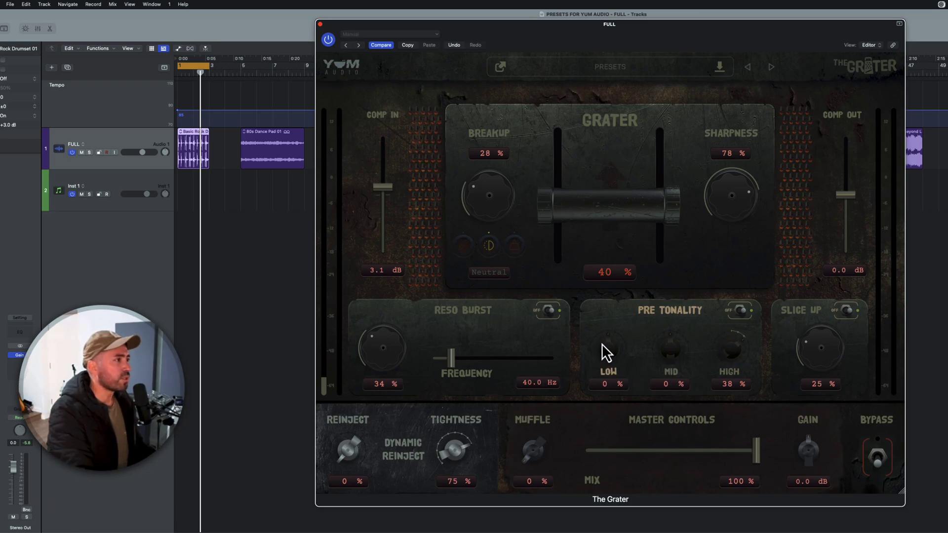
pyautogui.moveTo(603, 343); pyautogui.dragTo(603, 355)
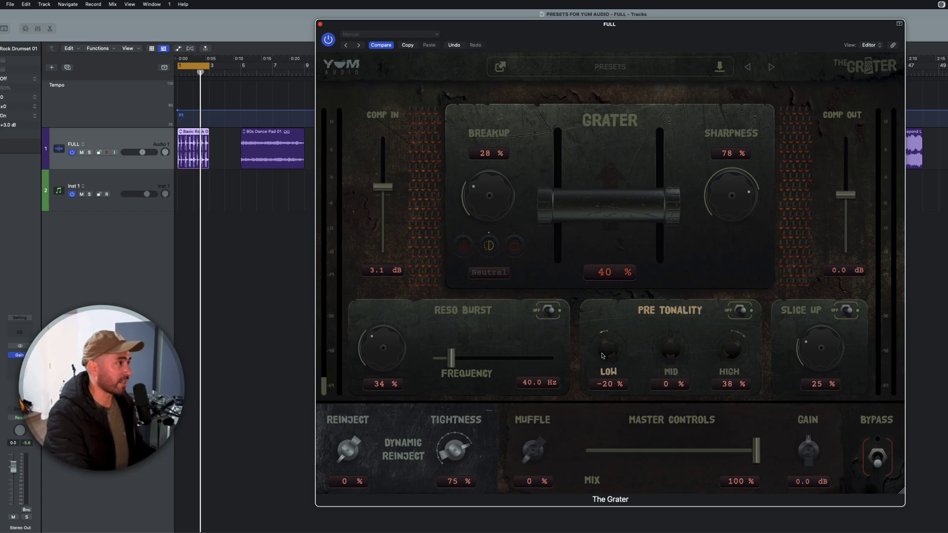
pyautogui.press('space')
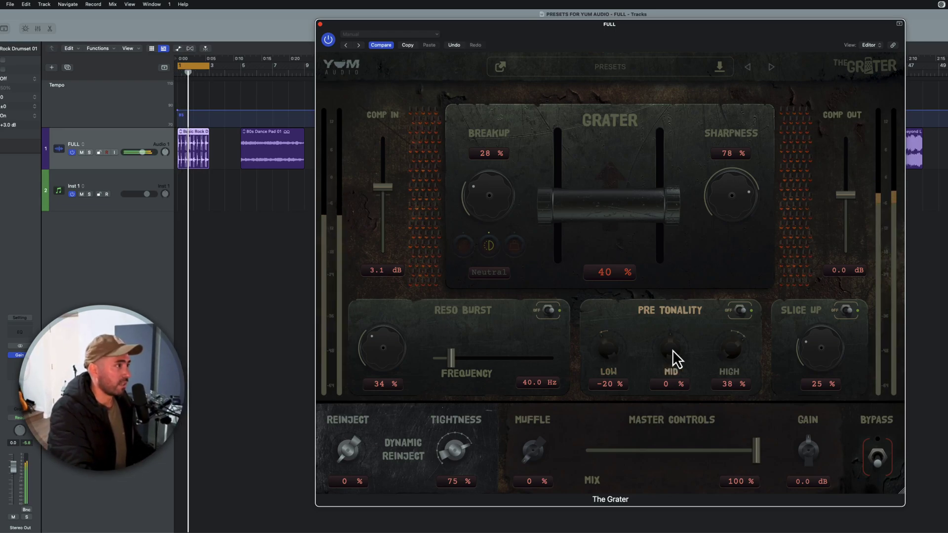
pyautogui.moveTo(671, 351); pyautogui.dragTo(671, 353)
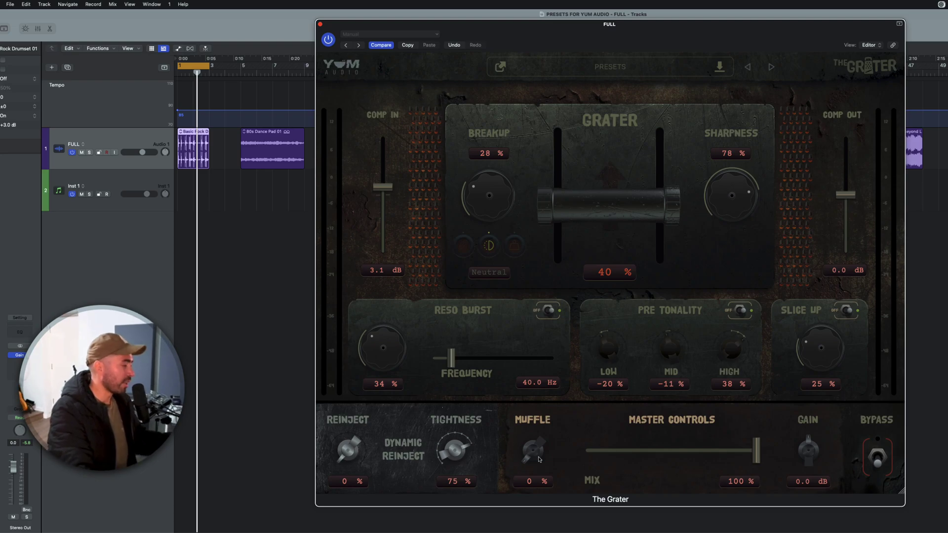
# Step: Raise Muffle from 30 % to 60 % while the drum loop plays
pyautogui.moveTo(538, 454); pyautogui.dragTo(538, 430)
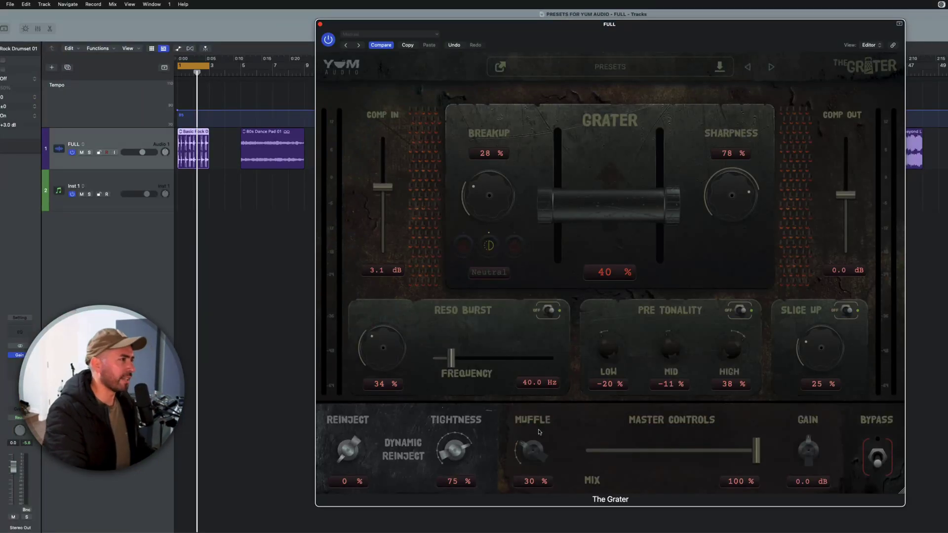
pyautogui.press('space')
pyautogui.moveTo(542, 462); pyautogui.dragTo(542, 434)
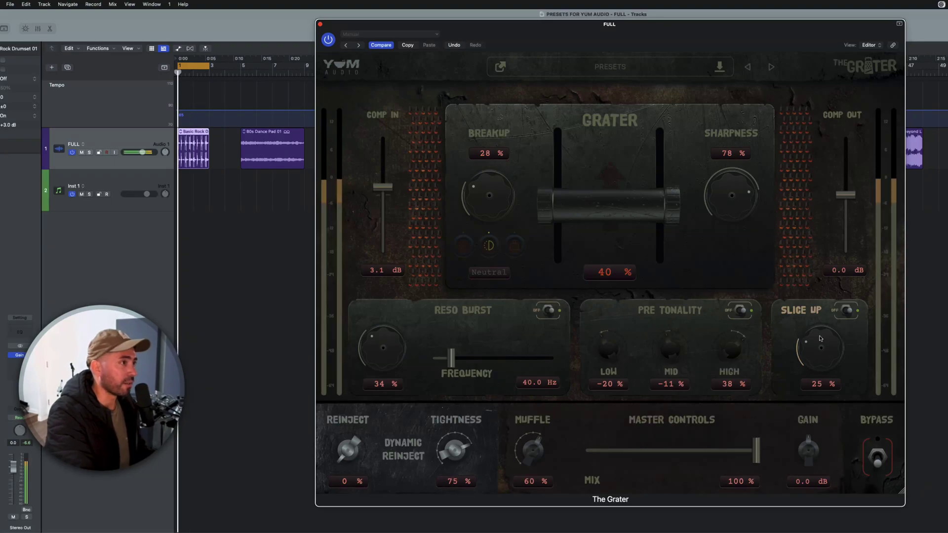
# Step: Enable Slice Up at 23 %, set Gain to -4.0 dB and Comp Out to 1.14 dB
pyautogui.moveTo(820, 338); pyautogui.dragTo(821, 344)
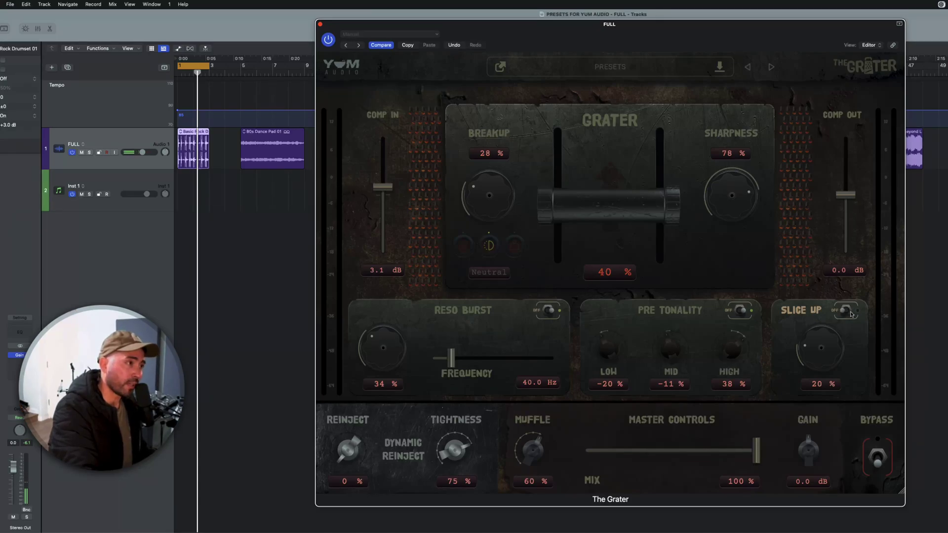
pyautogui.click(846, 310)
pyautogui.press('space')
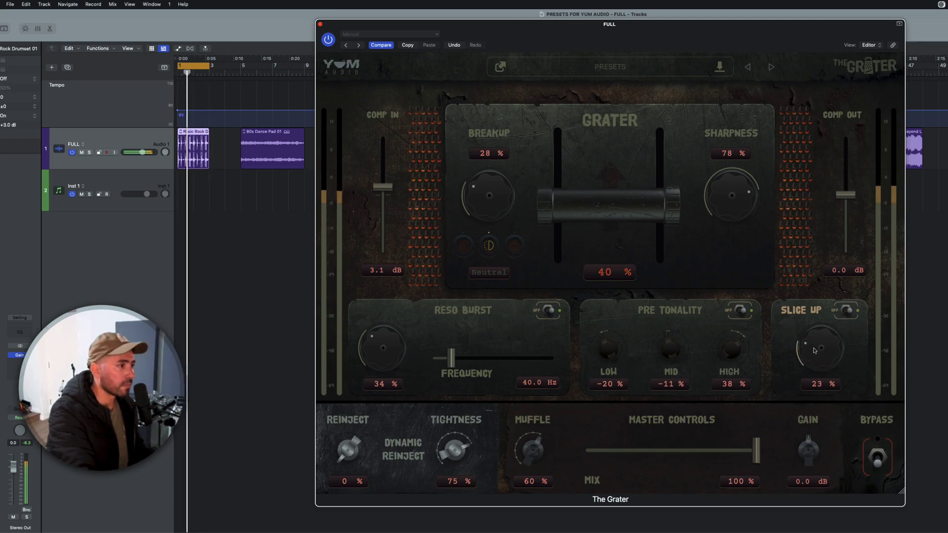
pyautogui.moveTo(813, 352); pyautogui.dragTo(814, 350)
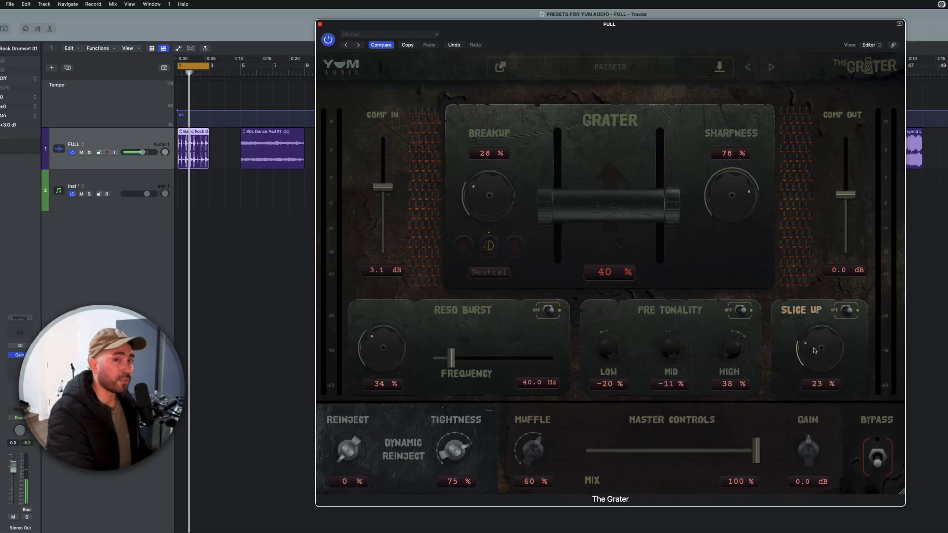
pyautogui.moveTo(812, 451)
pyautogui.mouseDown()
pyautogui.moveTo(806, 469)
pyautogui.moveTo(806, 461)
pyautogui.mouseUp()
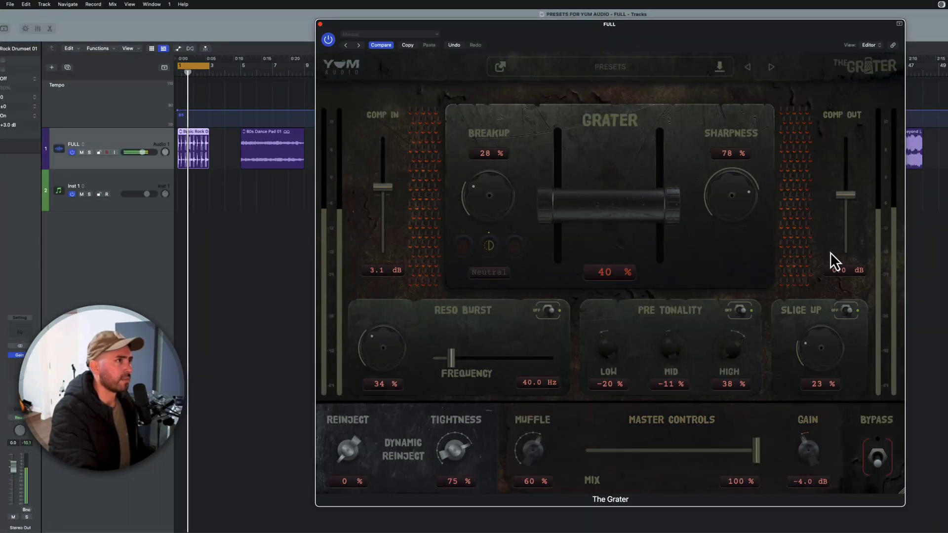
pyautogui.moveTo(841, 201); pyautogui.dragTo(841, 197)
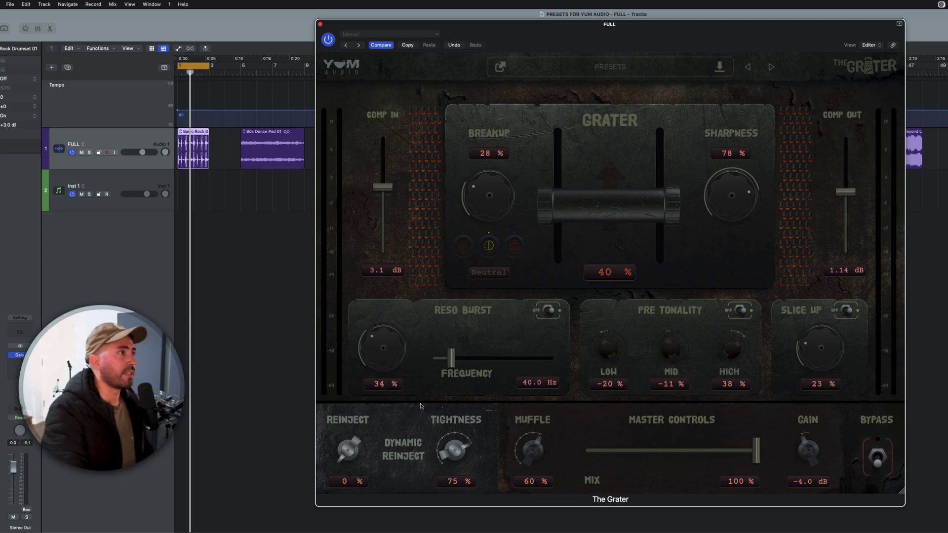
# Step: Push the Grater amount to 100 % and turn Tightness down to 0 %, then play
pyautogui.moveTo(586, 235); pyautogui.dragTo(593, 160)
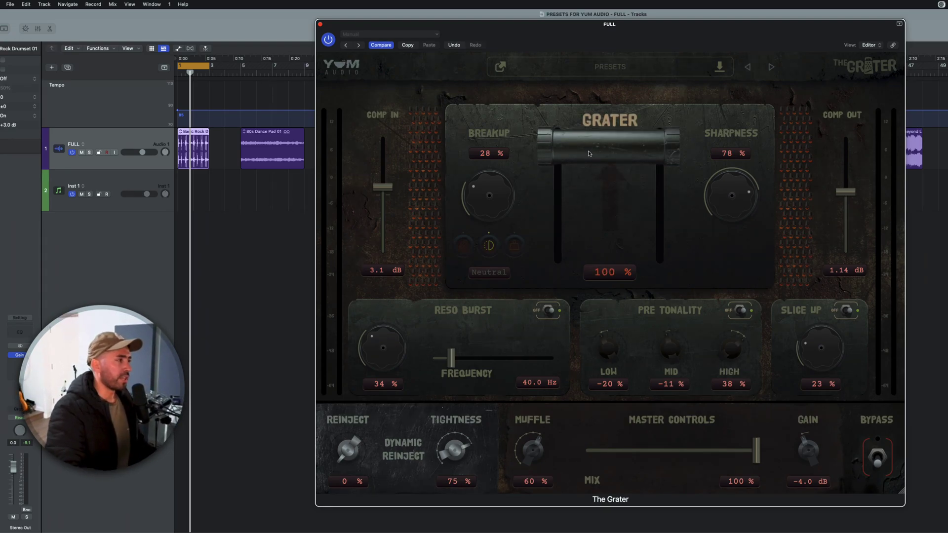
pyautogui.moveTo(457, 449); pyautogui.dragTo(457, 498)
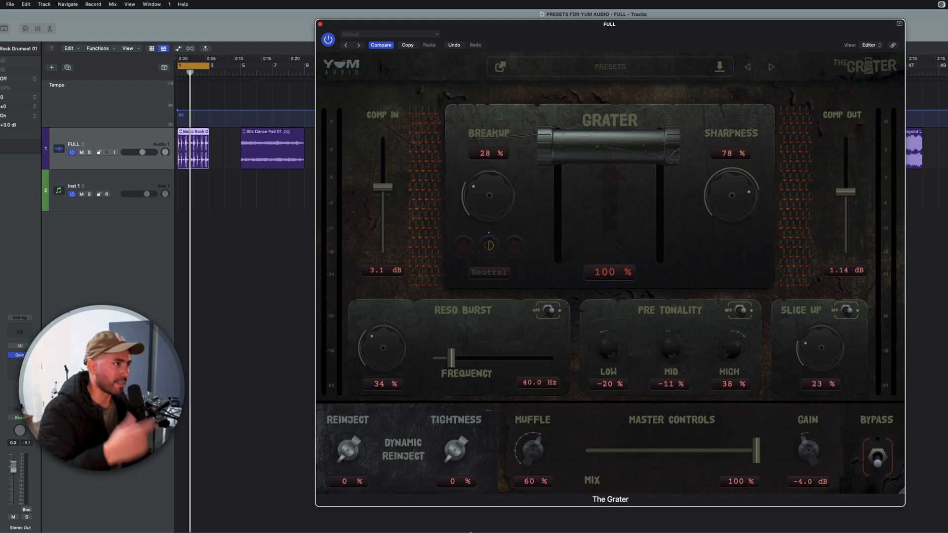
pyautogui.press('space')
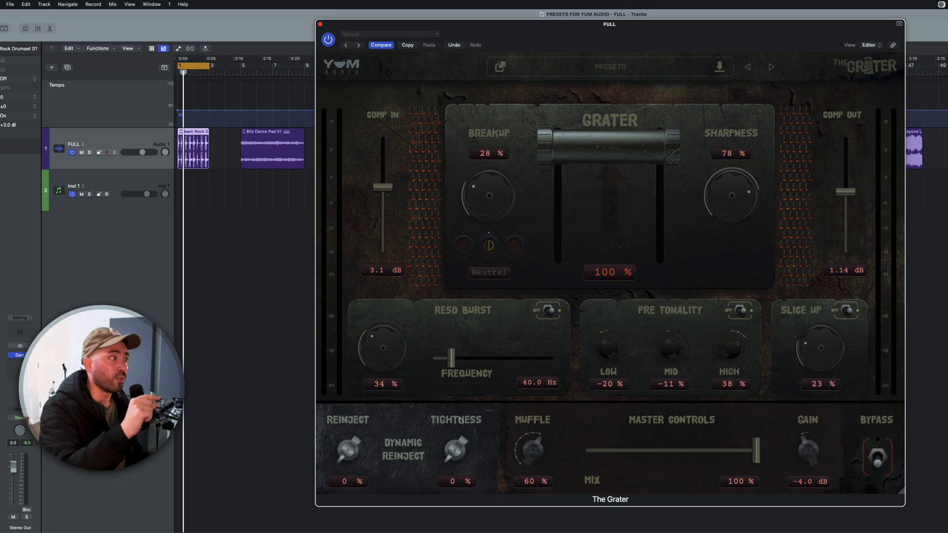
# Step: Enter an exact Tightness value of 50 %
pyautogui.moveTo(445, 470); pyautogui.dragTo(457, 466)
pyautogui.doubleClick(452, 482)
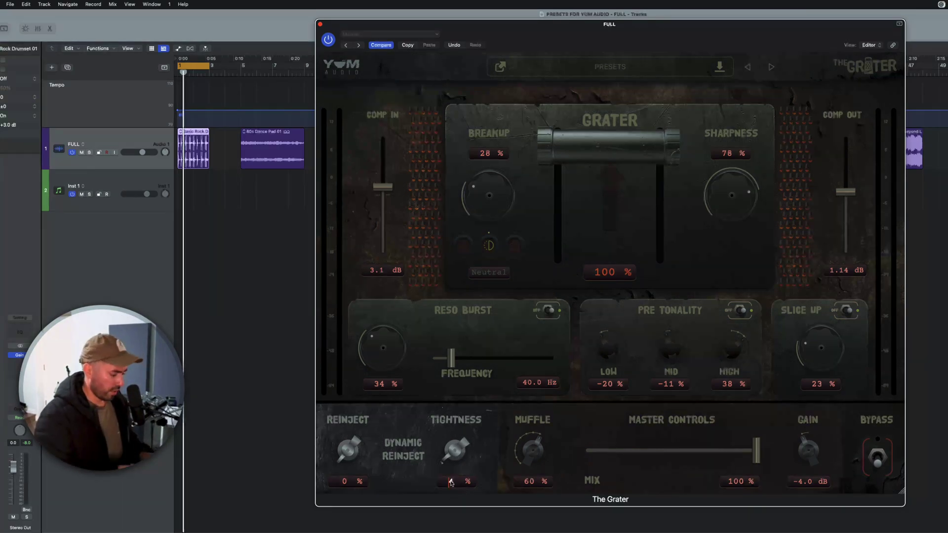
pyautogui.write('50')
pyautogui.press('Return')
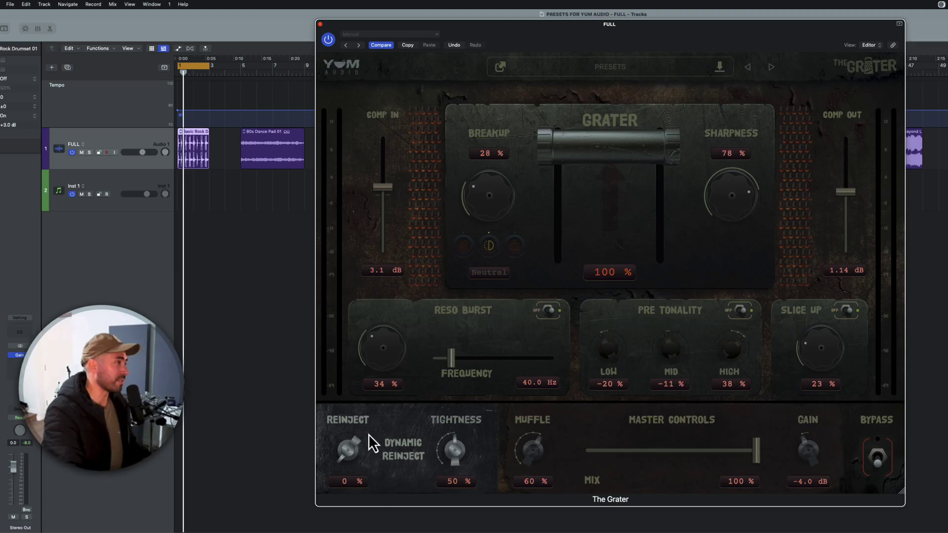
# Step: Raise Dynamic Reinject to 100 % and Tightness to 99 % while auditioning the drum loop
pyautogui.moveTo(358, 440); pyautogui.dragTo(347, 399)
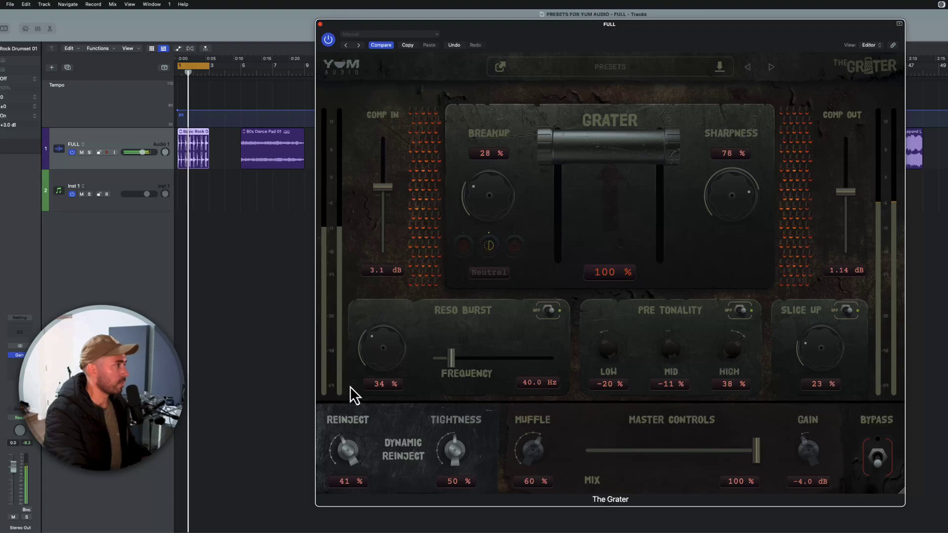
pyautogui.moveTo(357, 457); pyautogui.dragTo(358, 430)
pyautogui.moveTo(456, 440)
pyautogui.mouseDown()
pyautogui.moveTo(463, 490)
pyautogui.moveTo(458, 392)
pyautogui.moveTo(456, 457)
pyautogui.mouseUp()
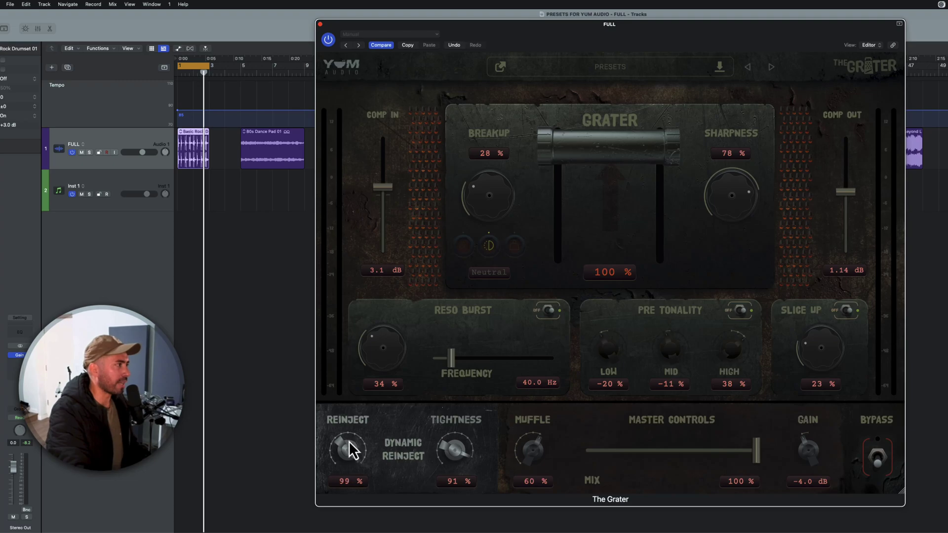
pyautogui.press('space')
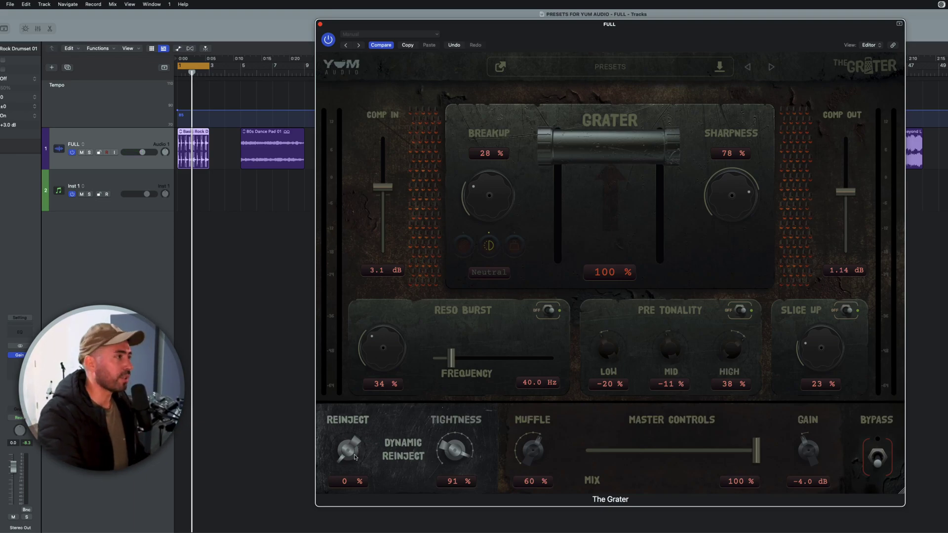
pyautogui.press('space')
pyautogui.moveTo(355, 457); pyautogui.dragTo(359, 368)
pyautogui.moveTo(451, 450); pyautogui.dragTo(471, 425)
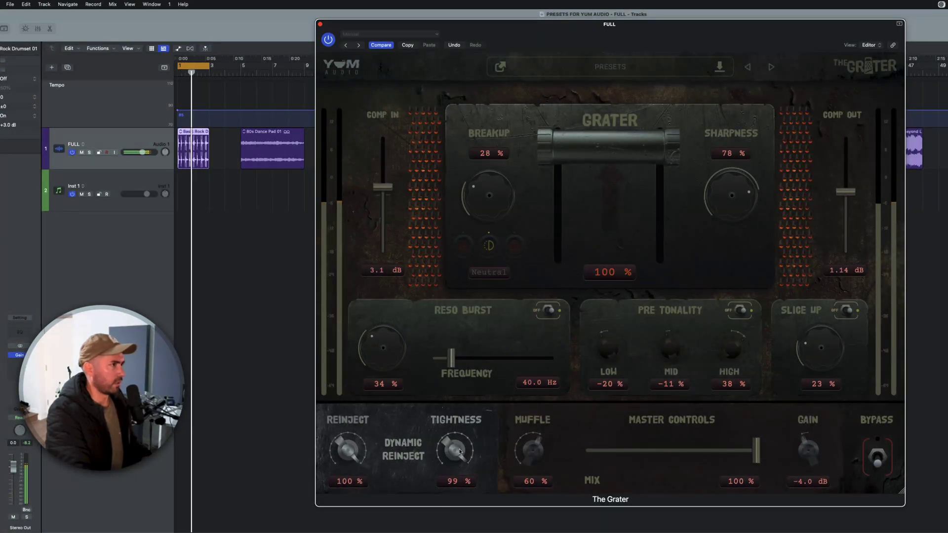
# Step: A/B The Grater against bypass, then set Mix to 55 % and the Grater amount to 51 %
pyautogui.click(875, 460)
pyautogui.click(876, 461)
pyautogui.press('space')
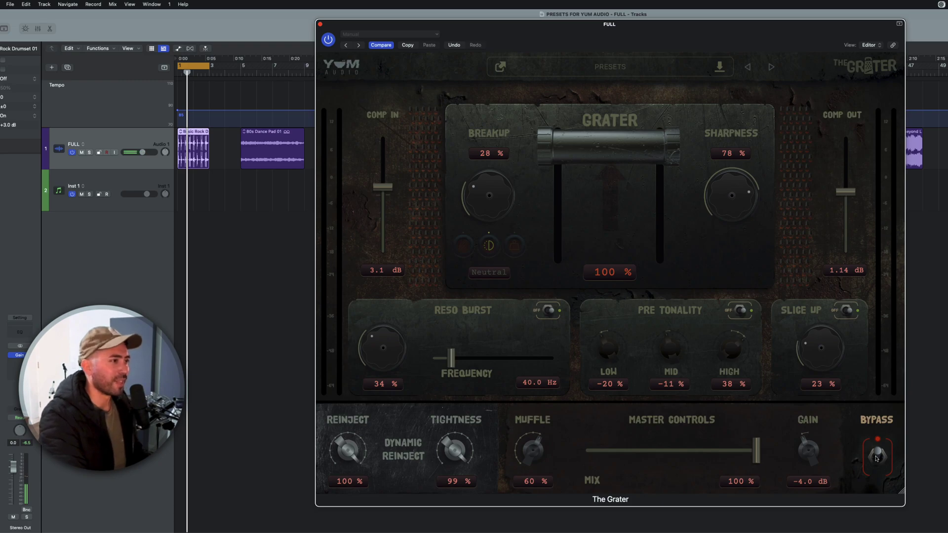
pyautogui.click(876, 459)
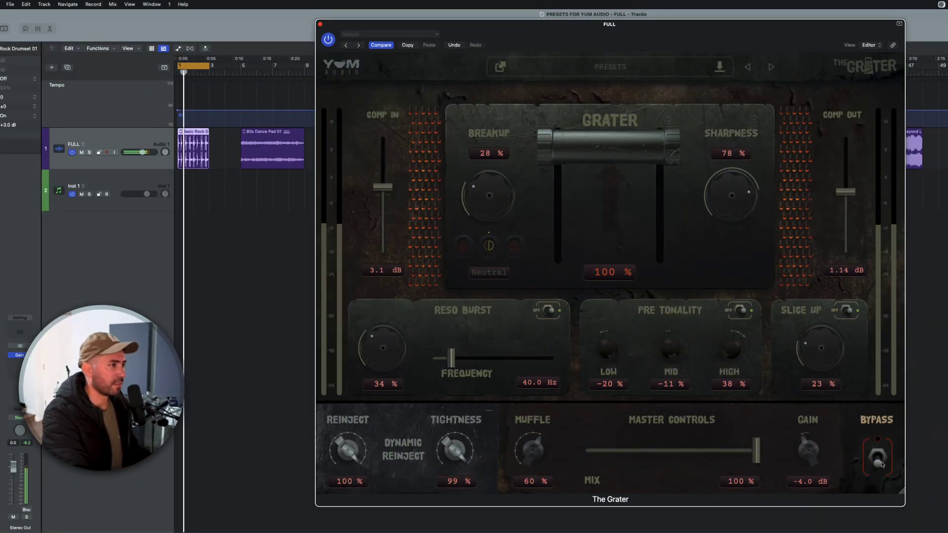
pyautogui.click(878, 458)
pyautogui.click(879, 459)
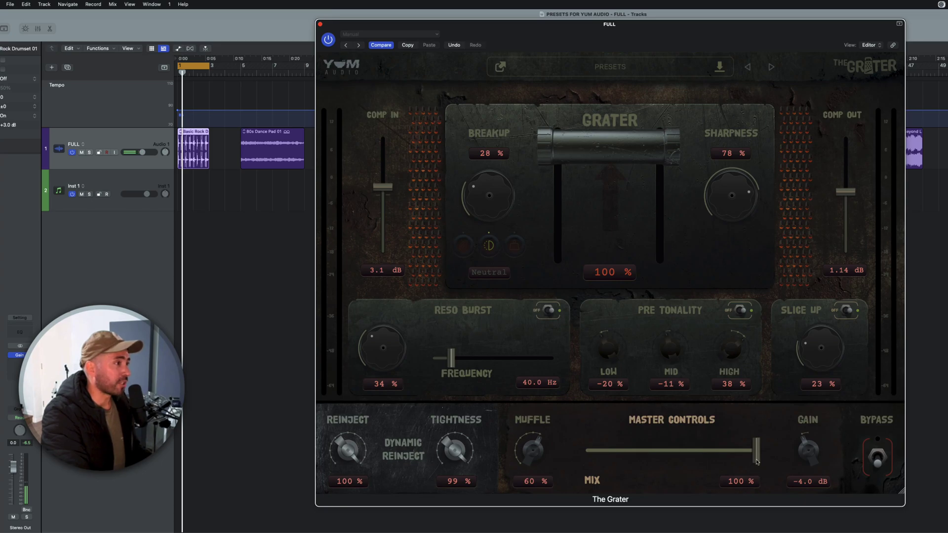
pyautogui.moveTo(757, 461); pyautogui.dragTo(683, 464)
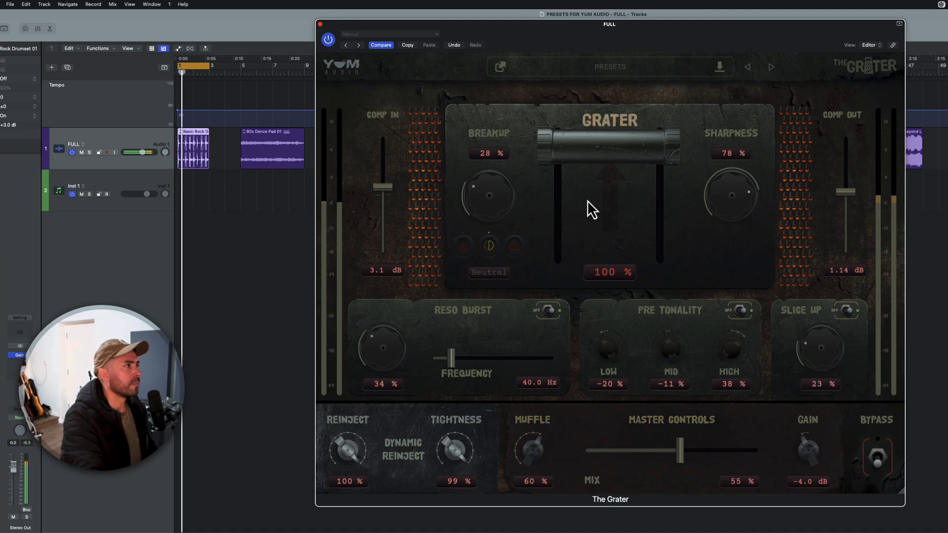
pyautogui.moveTo(587, 149); pyautogui.dragTo(589, 197)
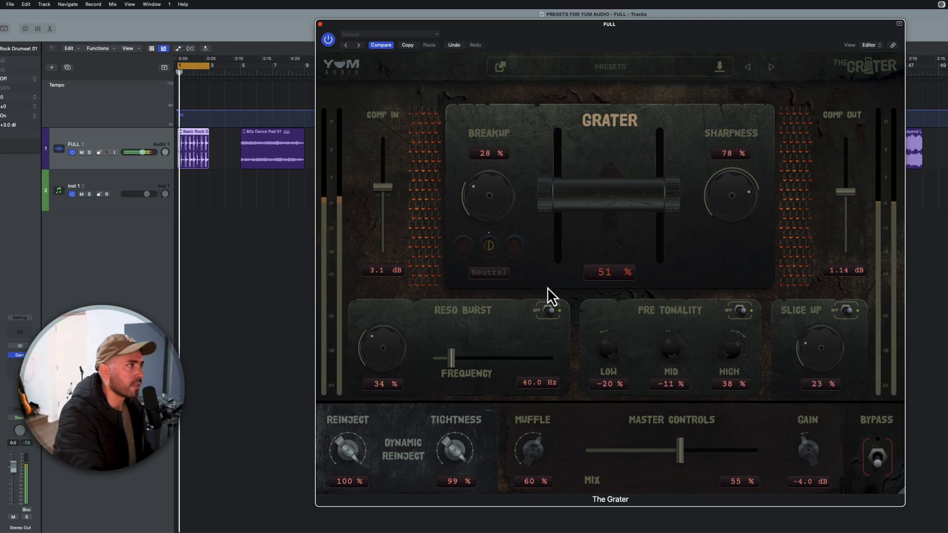
# Step: Play the loop and sweep Reinject, leaving it at 1% with Tightness at 75%
pyautogui.moveTo(348, 459)
pyautogui.mouseDown()
pyautogui.moveTo(349, 474)
pyautogui.moveTo(352, 463)
pyautogui.mouseUp()
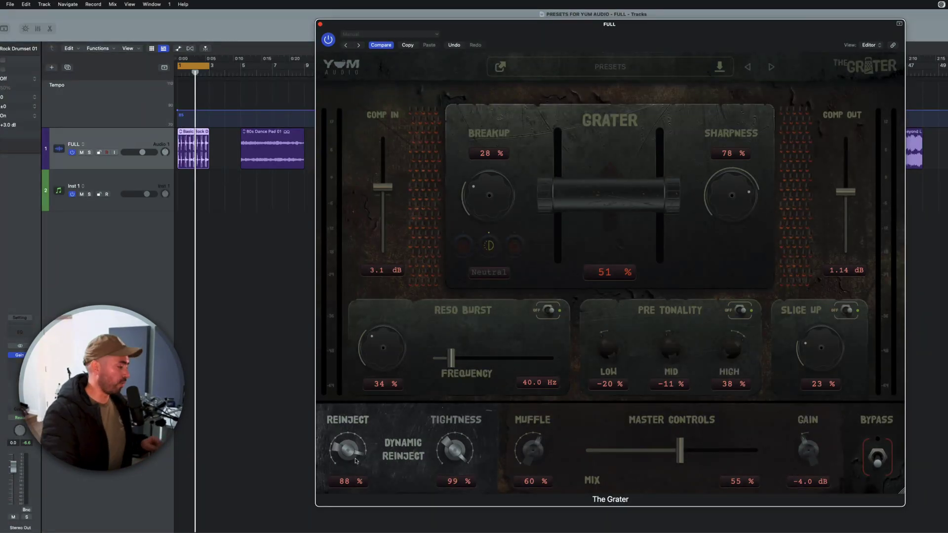
pyautogui.press('space')
pyautogui.moveTo(355, 448); pyautogui.dragTo(351, 510)
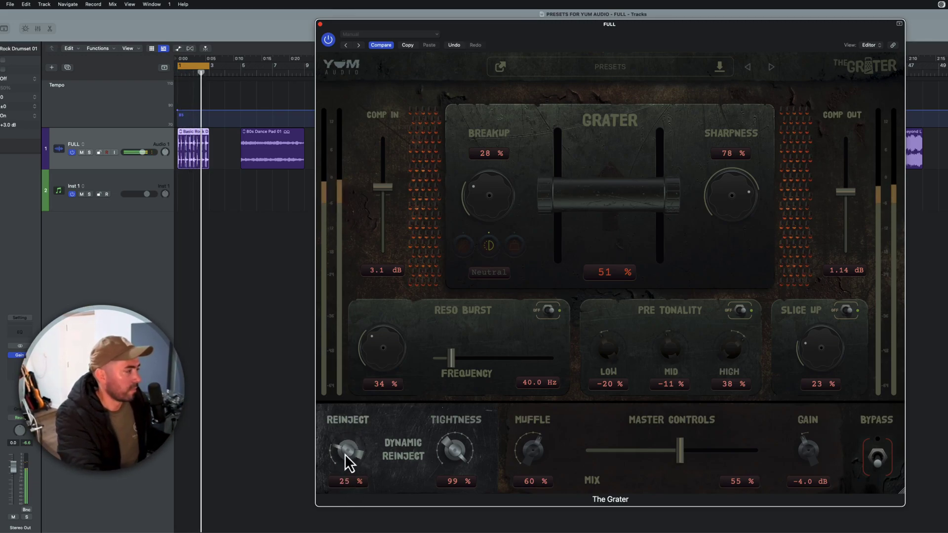
pyautogui.moveTo(345, 455); pyautogui.dragTo(362, 397)
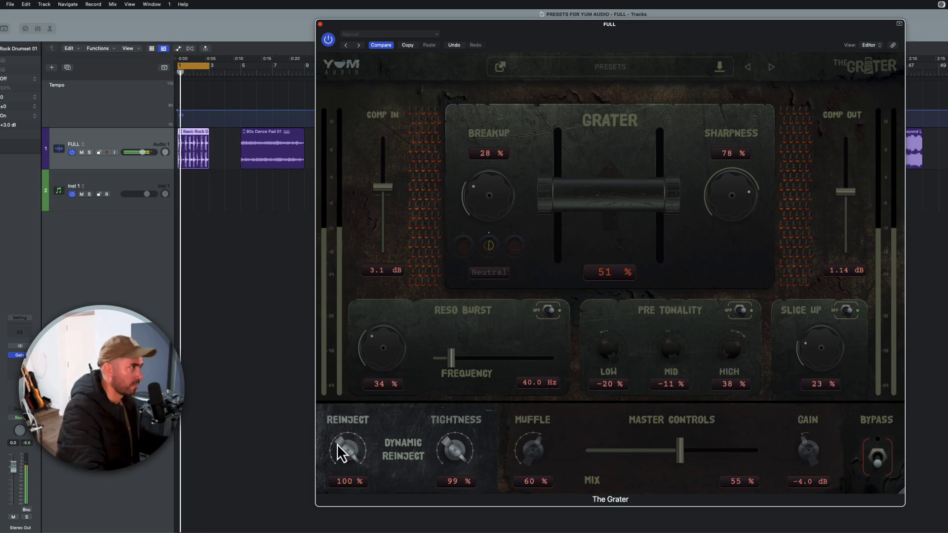
pyautogui.moveTo(460, 437); pyautogui.dragTo(453, 453)
pyautogui.moveTo(355, 449); pyautogui.dragTo(354, 487)
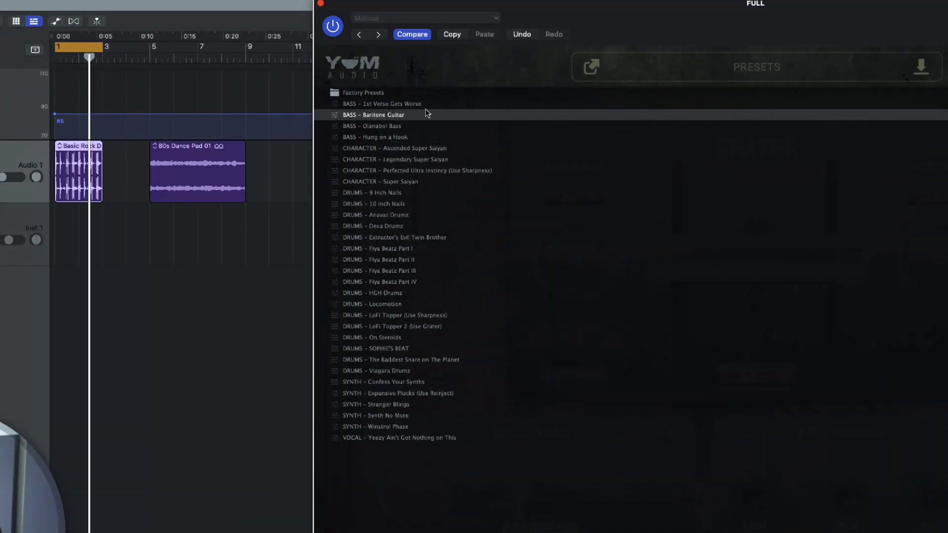
# Step: Pick the DRUMS - 9 Inch Nails preset from The Grater's factory list
pyautogui.click(425, 194)
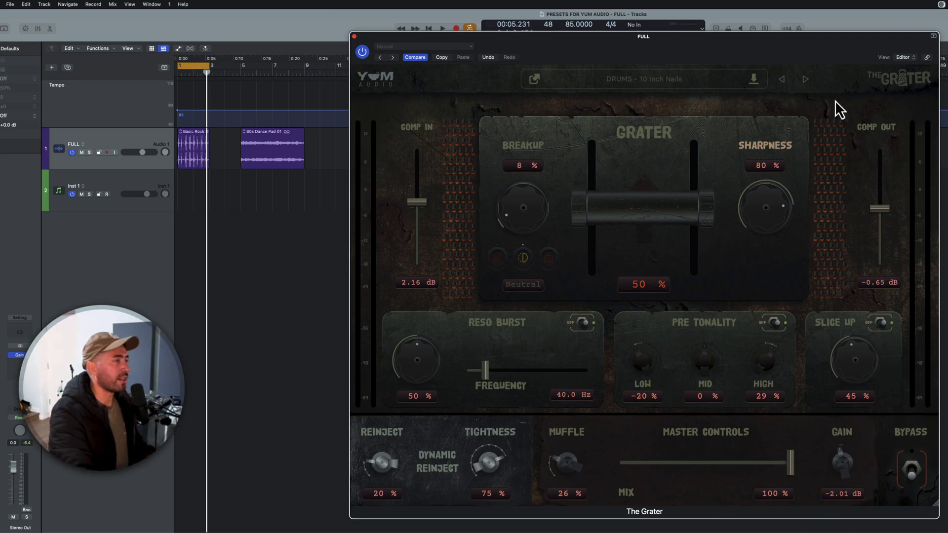
# Step: Audition DRUMS presets 10 Inch Nails and Deca Drumz, ending on Extractor's Evil Twin Brother
pyautogui.moveTo(715, 48); pyautogui.dragTo(706, 51)
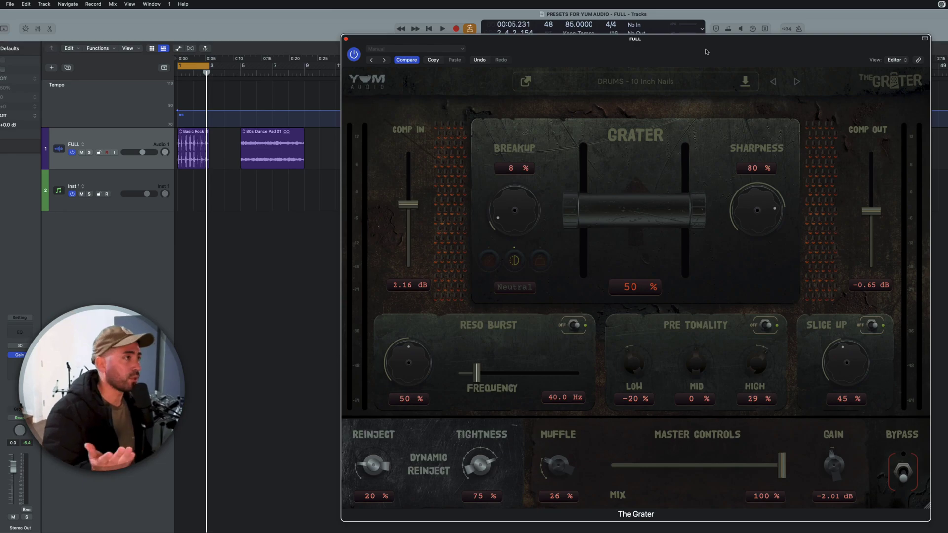
pyautogui.click(647, 83)
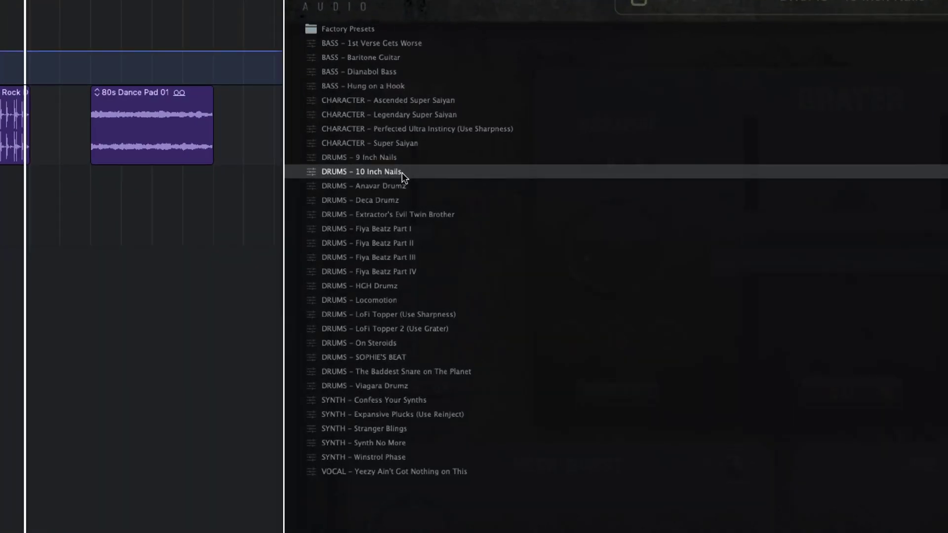
pyautogui.click(402, 172)
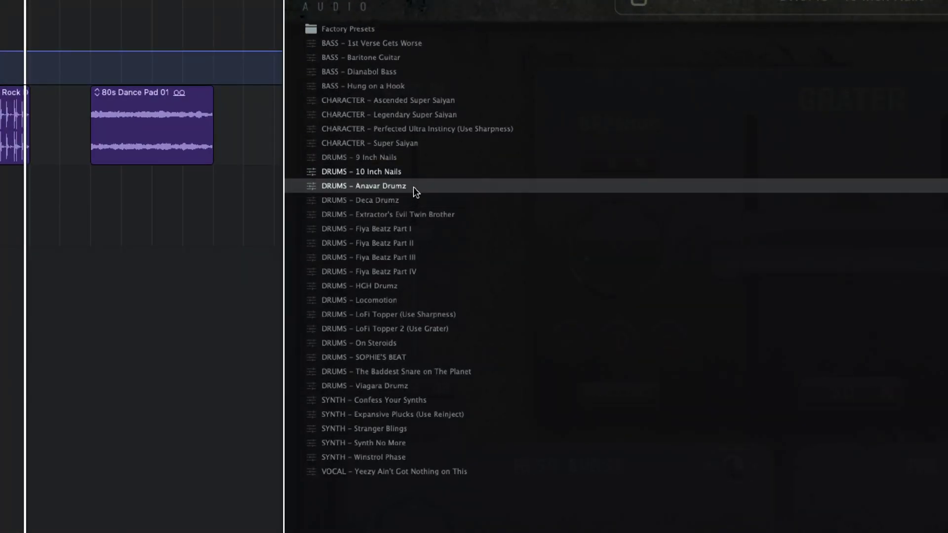
pyautogui.click(417, 200)
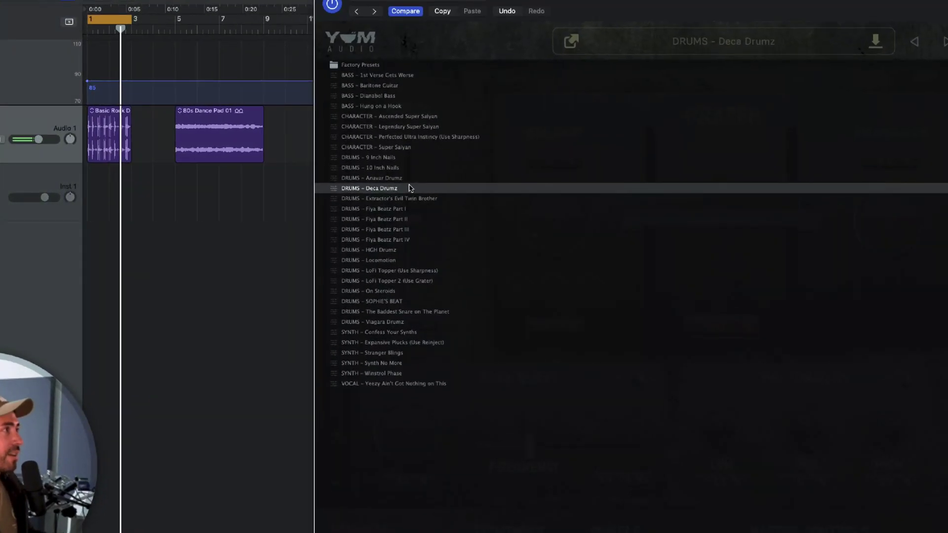
pyautogui.click(422, 198)
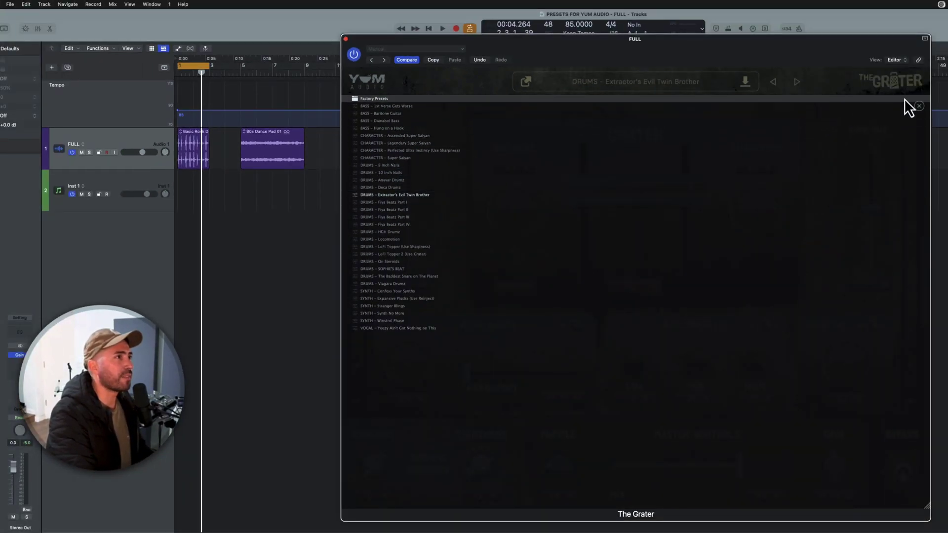
# Step: Play the Extractor's Evil Twin Brother preset, then bypass The Grater to hear the dry loop
pyautogui.click(918, 106)
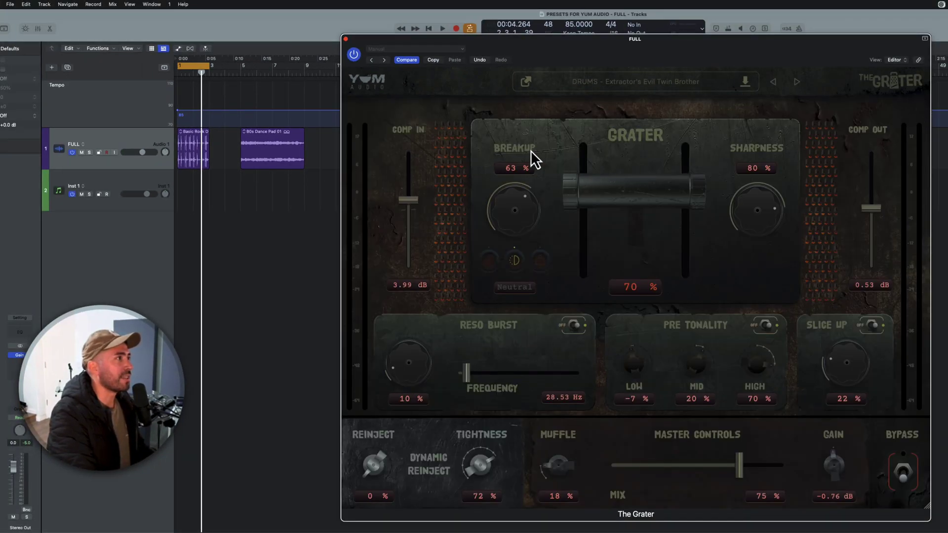
pyautogui.press('space')
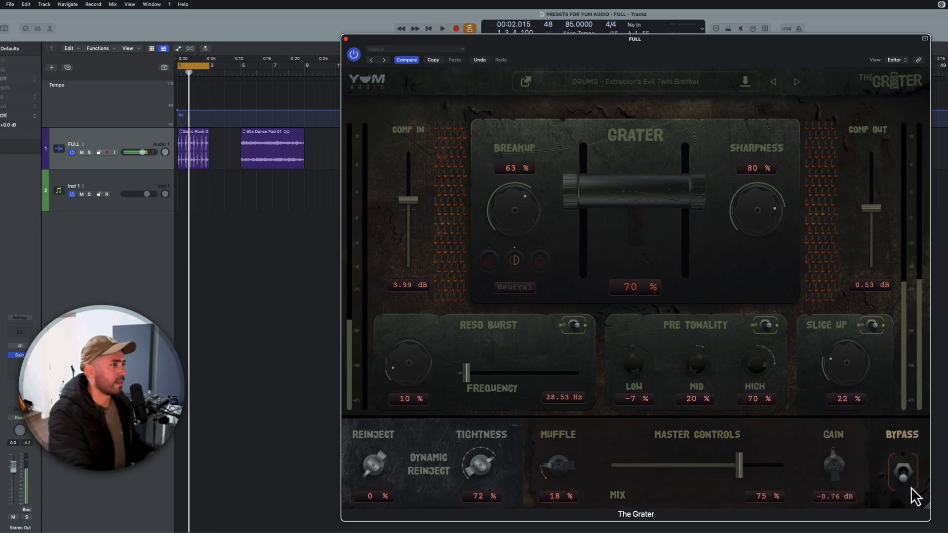
pyautogui.click(904, 471)
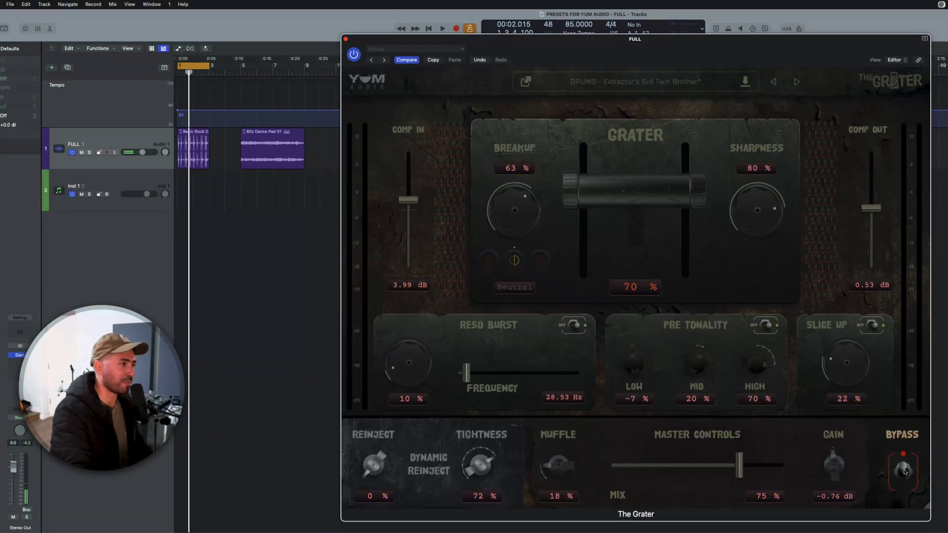
pyautogui.press('space')
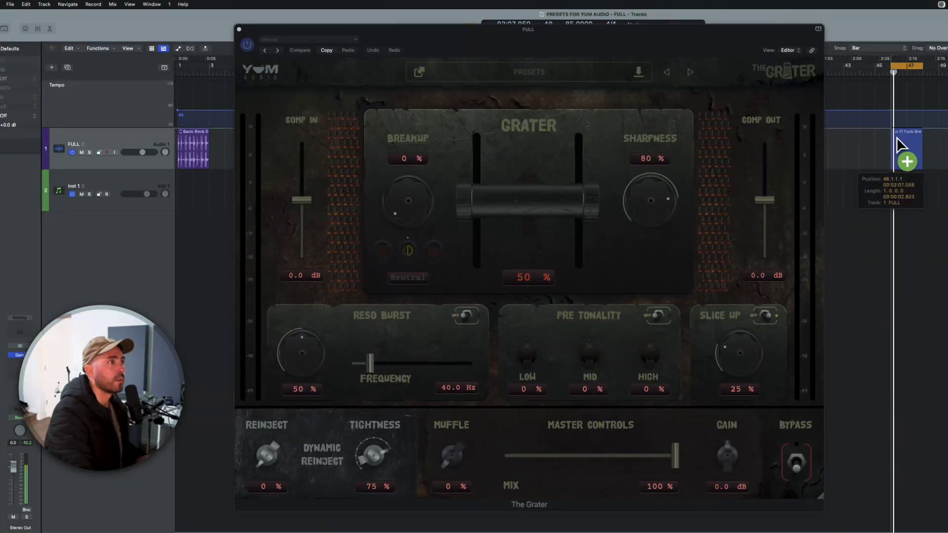
# Step: Add the Lo-Fi Funk Break loop at the playhead and play it with Grater at 48%
pyautogui.moveTo(896, 137); pyautogui.dragTo(902, 153)
pyautogui.moveTo(612, 51); pyautogui.dragTo(686, 59)
pyautogui.press('space')
pyautogui.moveTo(554, 218); pyautogui.dragTo(557, 221)
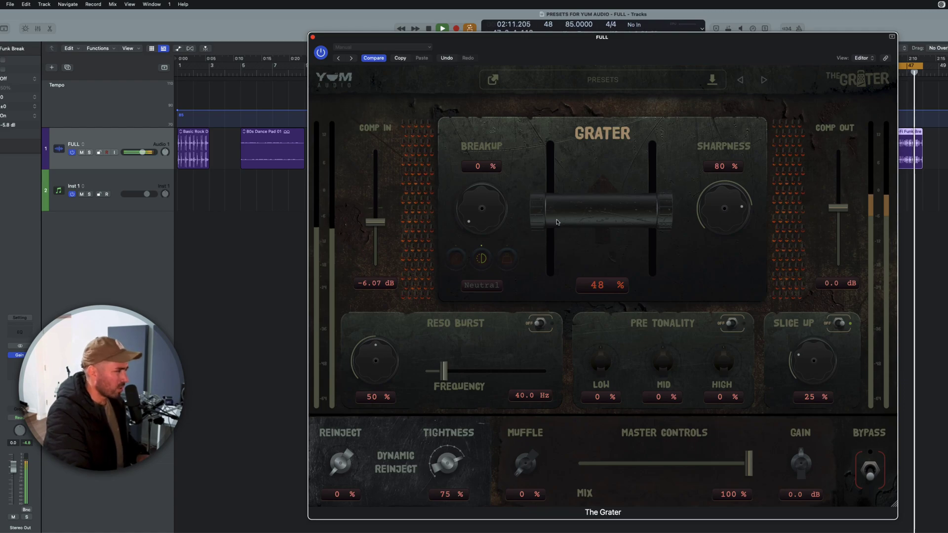
pyautogui.press('space')
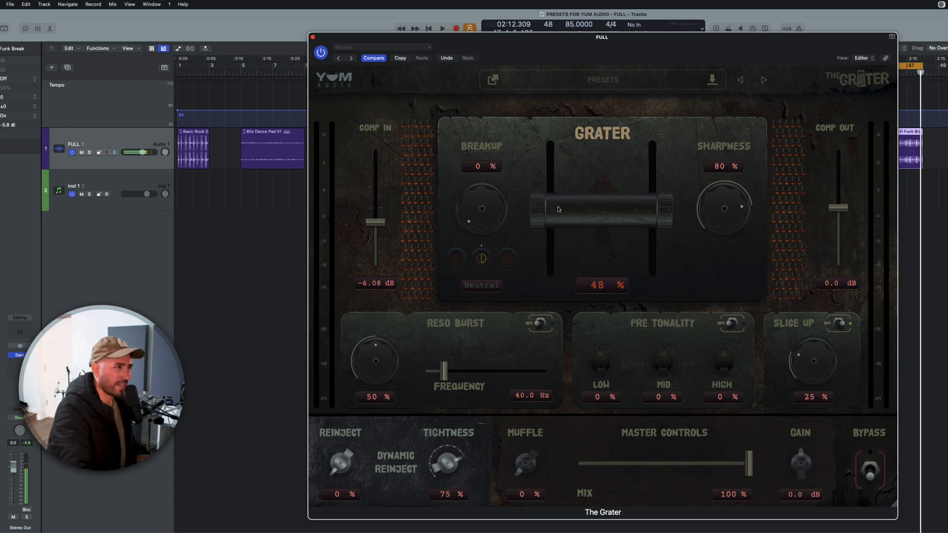
# Step: Compare against bypass and lower the Mix to 71% with the effect back on
pyautogui.moveTo(666, 59); pyautogui.dragTo(671, 54)
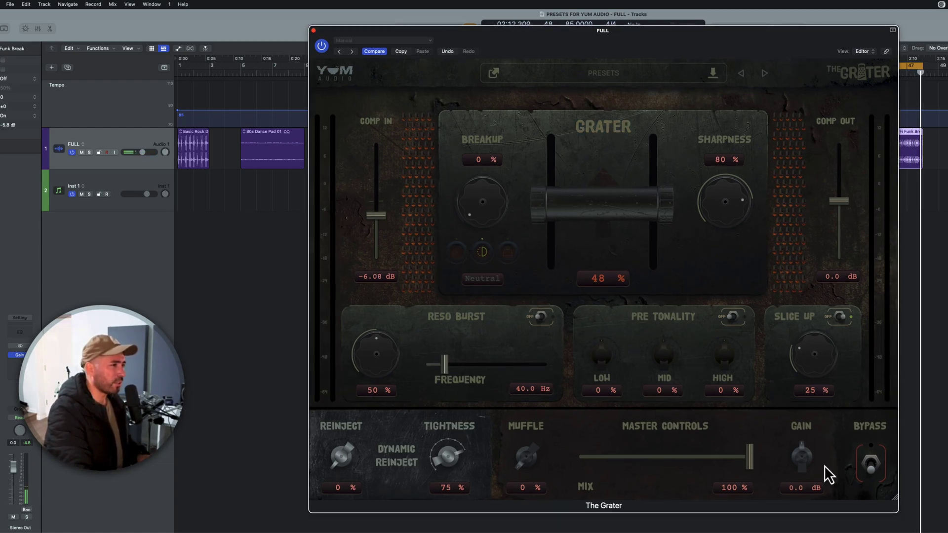
pyautogui.click(871, 464)
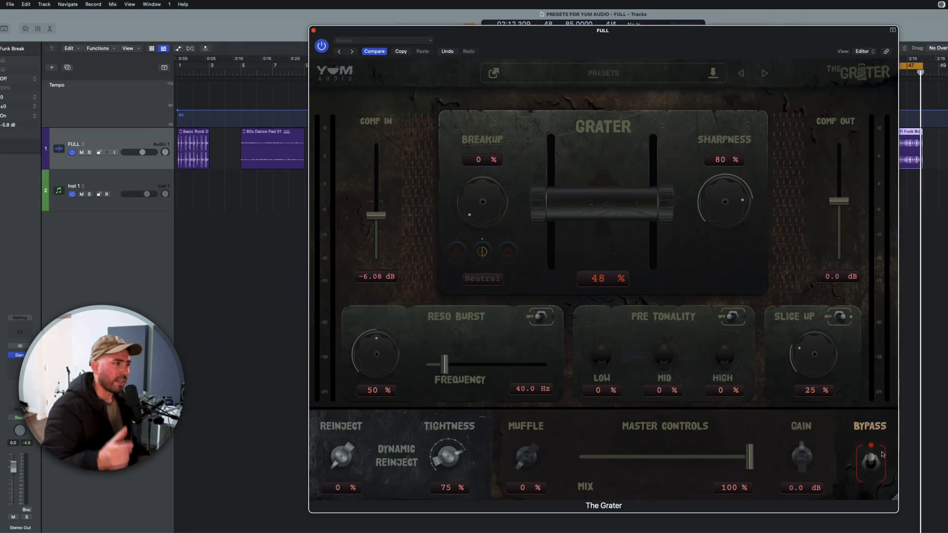
pyautogui.press('space')
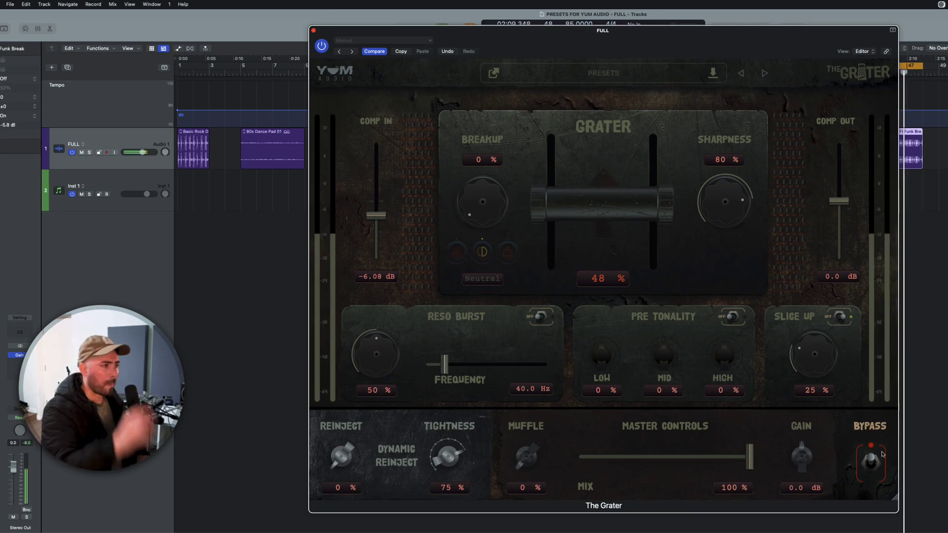
pyautogui.moveTo(754, 454); pyautogui.dragTo(733, 466)
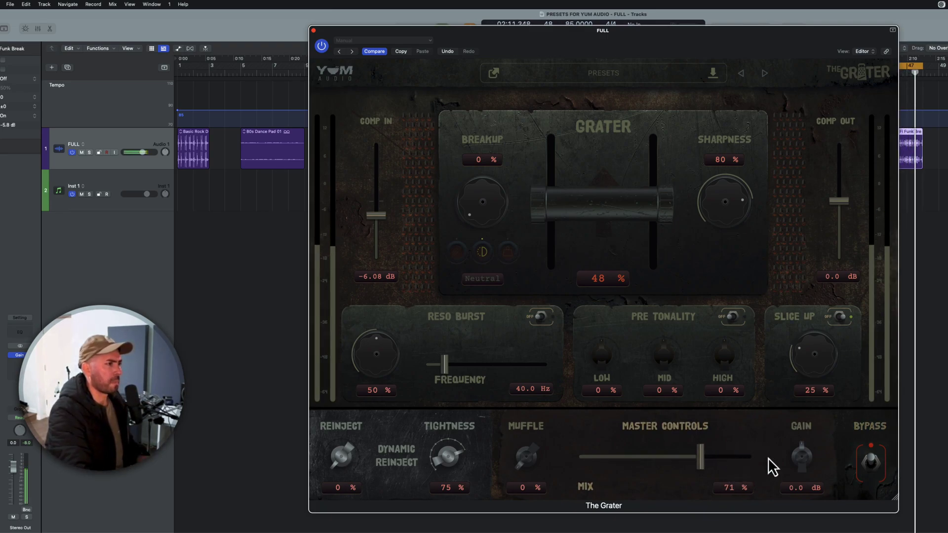
pyautogui.click(872, 461)
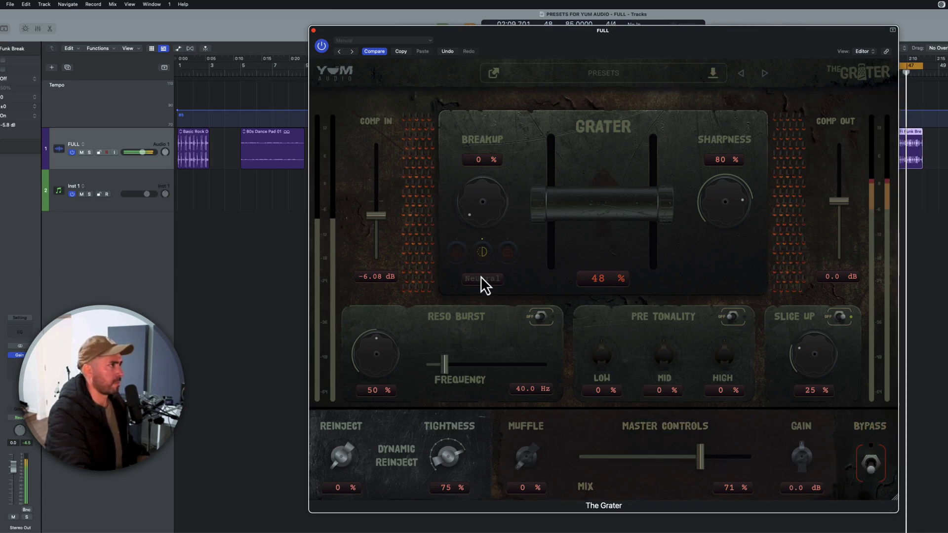
# Step: Set Grater to 43%, Reso Burst to 31% and Reinject to 51%, then A/B with bypass
pyautogui.moveTo(575, 223); pyautogui.dragTo(570, 232)
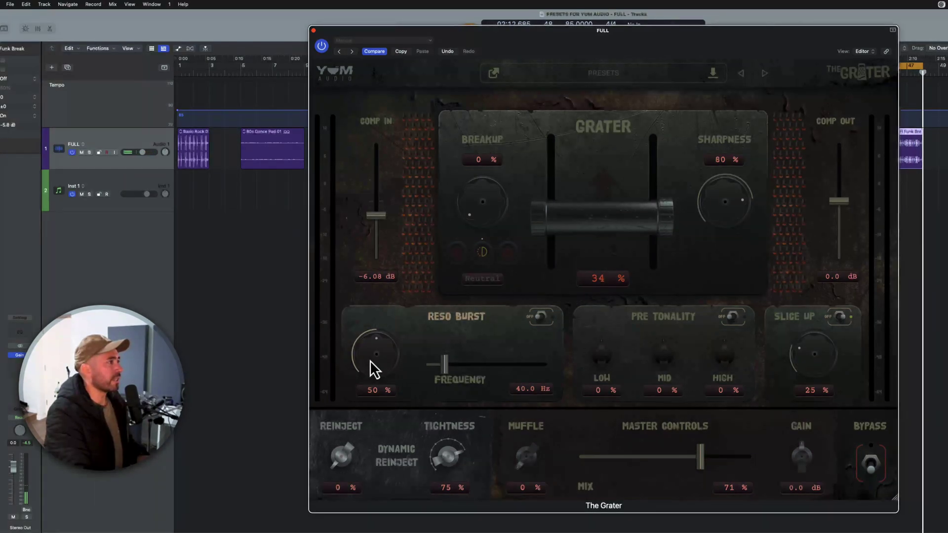
pyautogui.moveTo(371, 363); pyautogui.dragTo(475, 344)
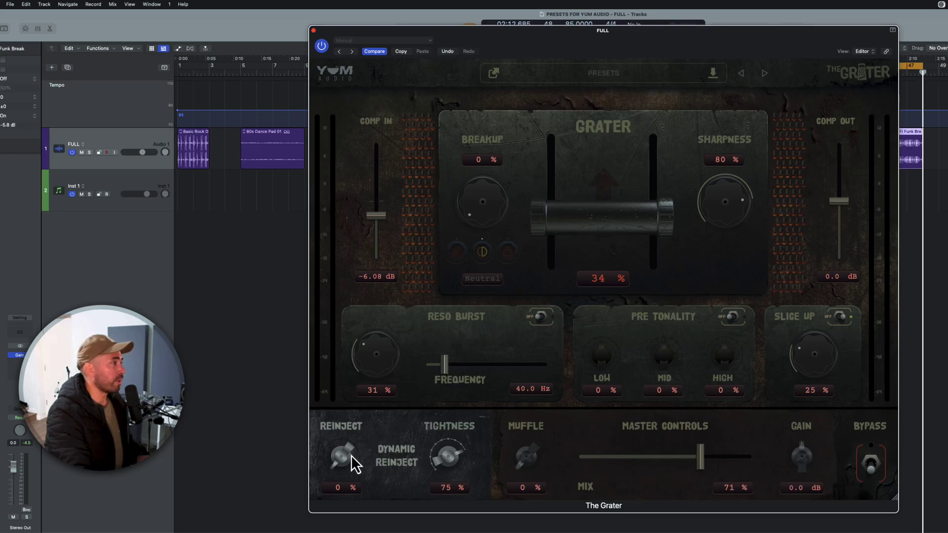
pyautogui.moveTo(349, 457); pyautogui.dragTo(358, 422)
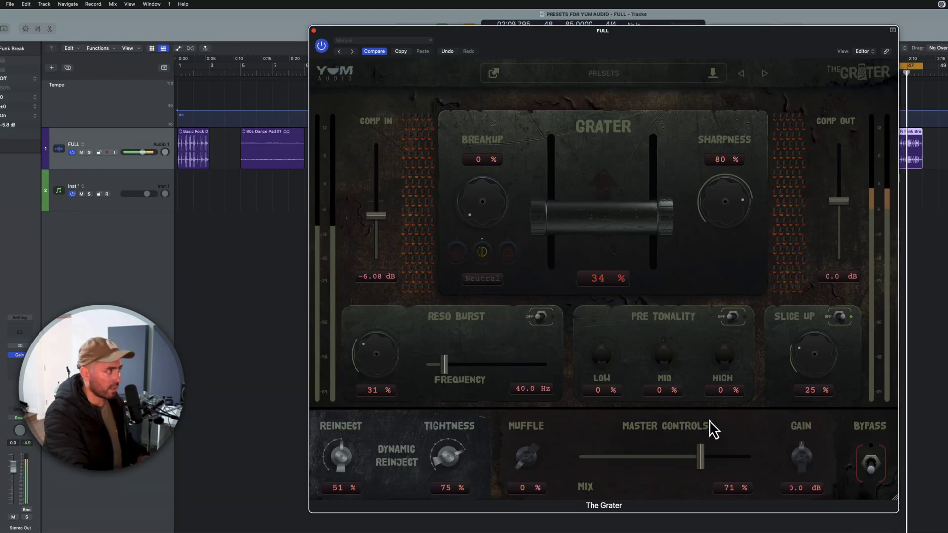
pyautogui.click(872, 471)
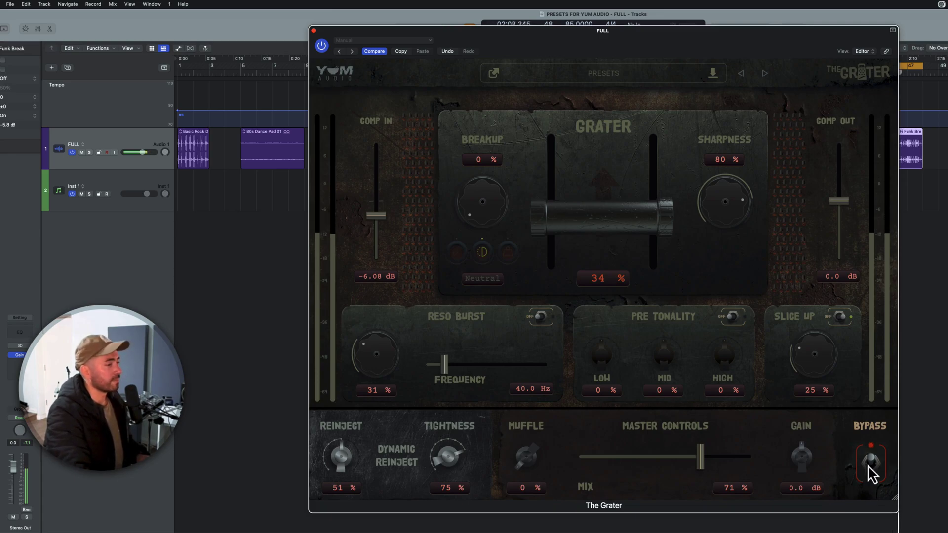
pyautogui.click(869, 466)
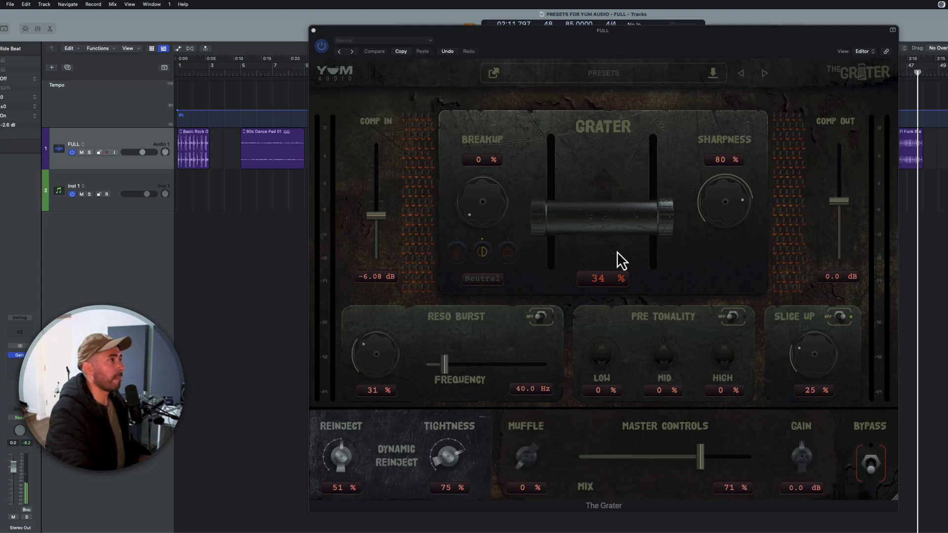
# Step: Set Muffle to 88%, enable Pre Tonality with -17/-8/-41% cuts, and Breakup 6% Smooth
pyautogui.moveTo(531, 442); pyautogui.dragTo(529, 425)
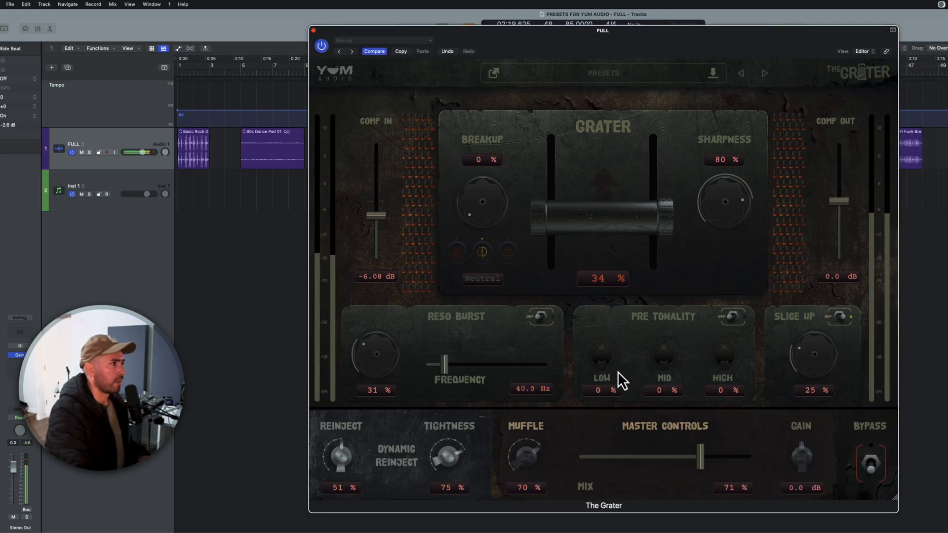
pyautogui.moveTo(722, 354); pyautogui.dragTo(706, 375)
pyautogui.moveTo(664, 352); pyautogui.dragTo(662, 357)
pyautogui.click(735, 317)
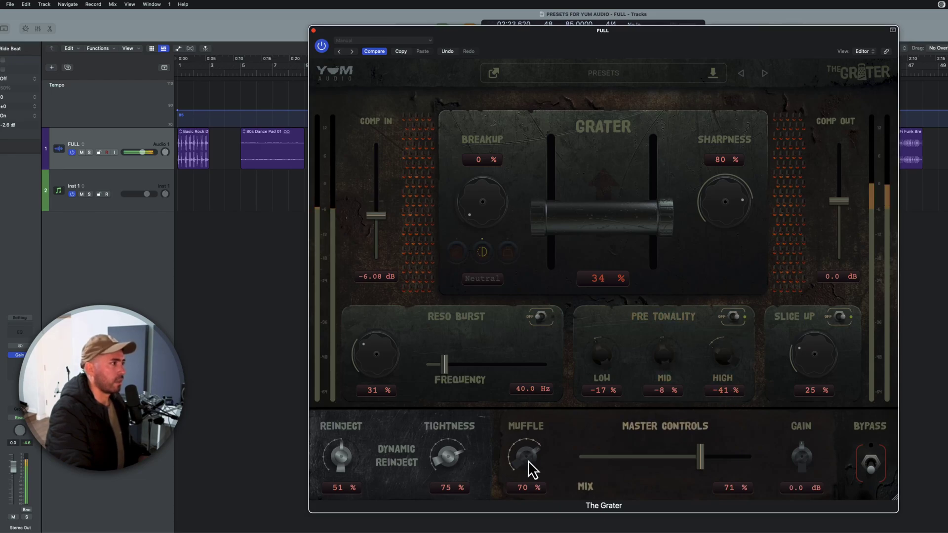
pyautogui.moveTo(532, 445); pyautogui.dragTo(531, 447)
pyautogui.moveTo(488, 194); pyautogui.dragTo(485, 203)
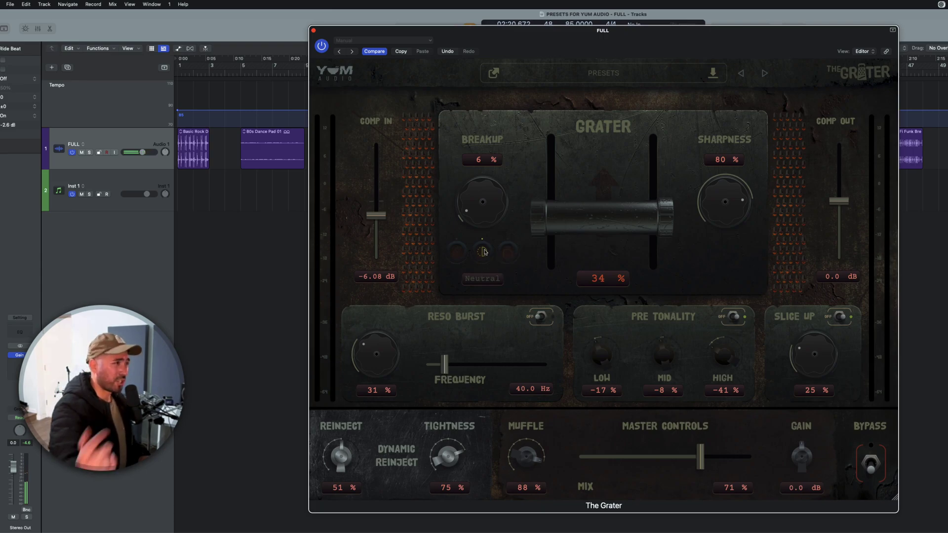
pyautogui.click(455, 253)
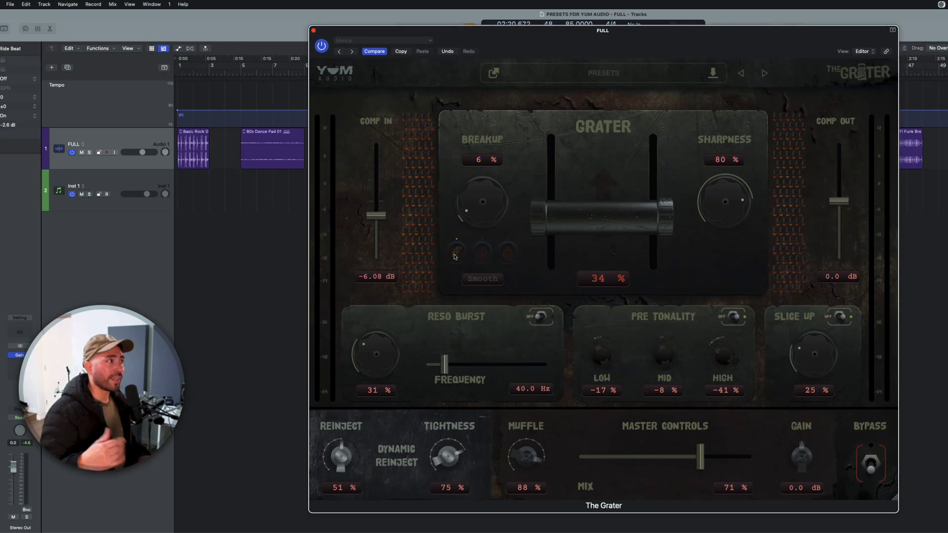
# Step: Play the loop, A/B against bypass, then lower Mix to 47% and Grater to 30%
pyautogui.press('space')
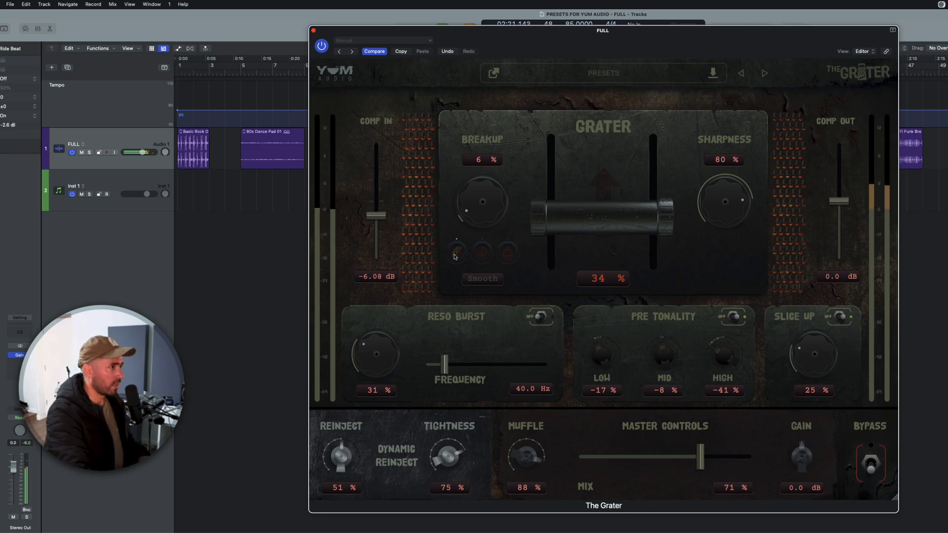
pyautogui.click(871, 459)
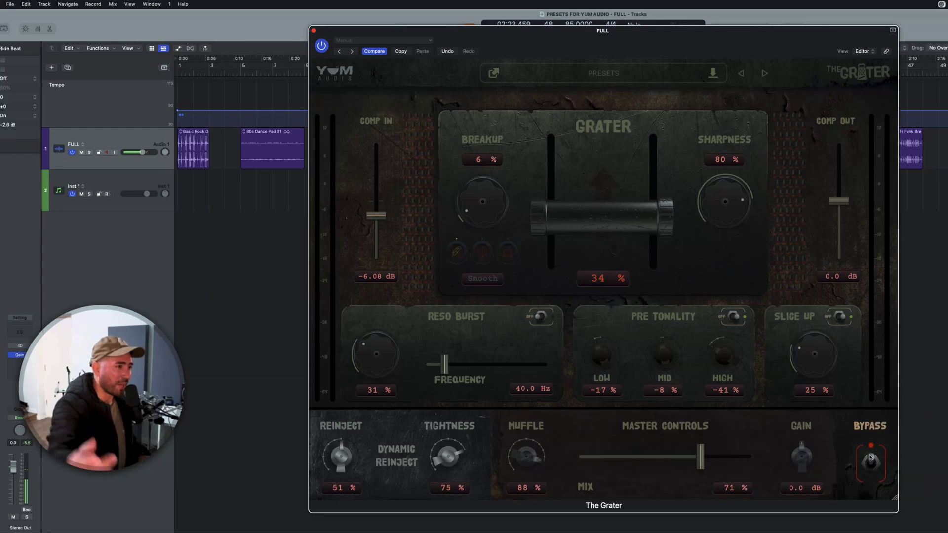
pyautogui.click(870, 459)
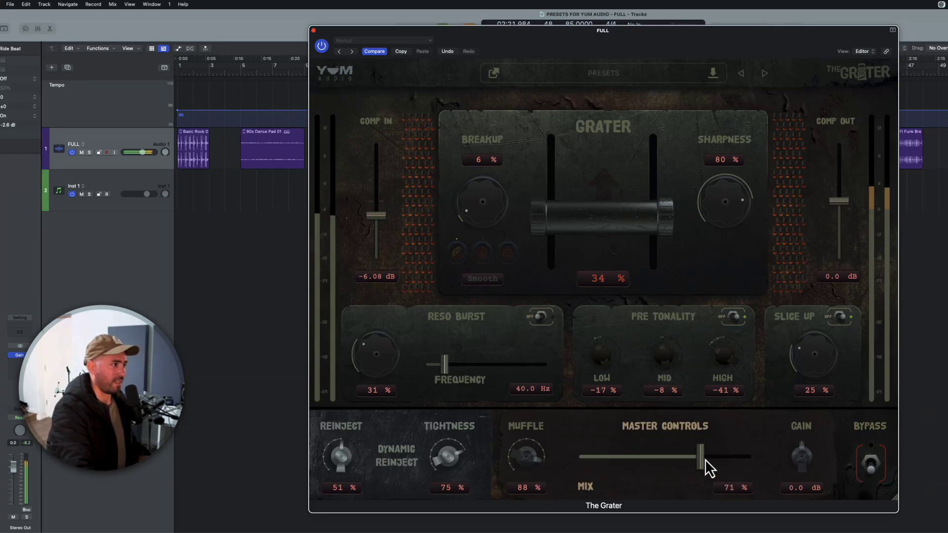
pyautogui.moveTo(703, 461); pyautogui.dragTo(692, 469)
pyautogui.moveTo(614, 222); pyautogui.dragTo(615, 227)
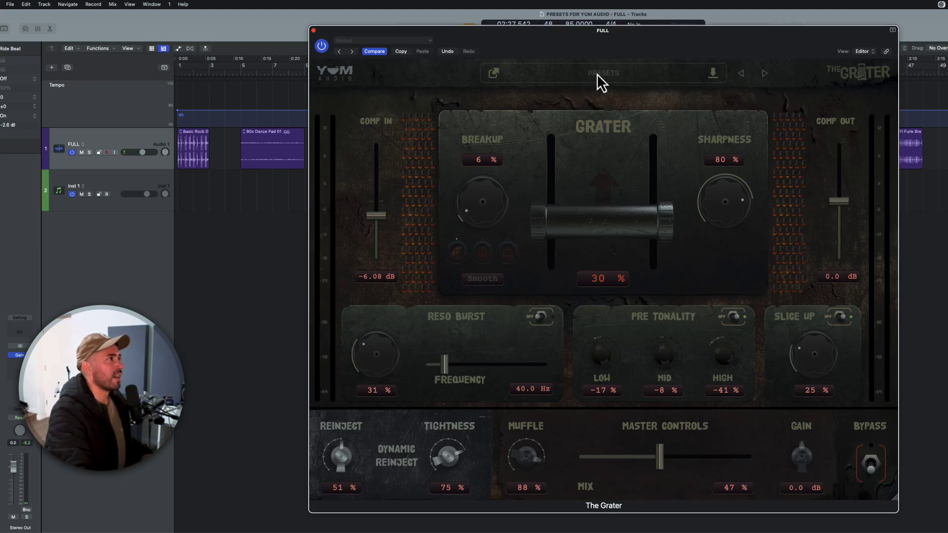
# Step: Select the Basic Rock region and load the DRUMS - Locomotion preset into The Grater
pyautogui.click(197, 155)
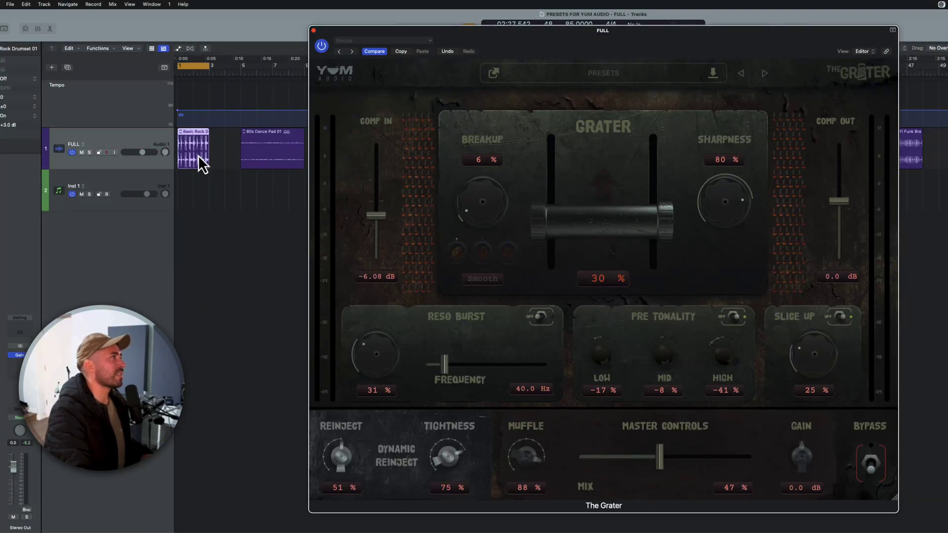
pyautogui.click(573, 78)
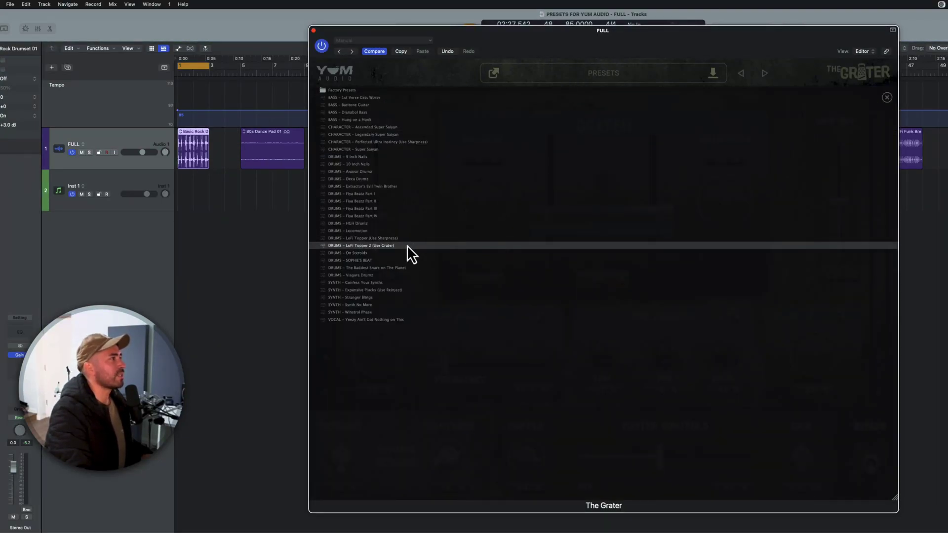
pyautogui.click(395, 231)
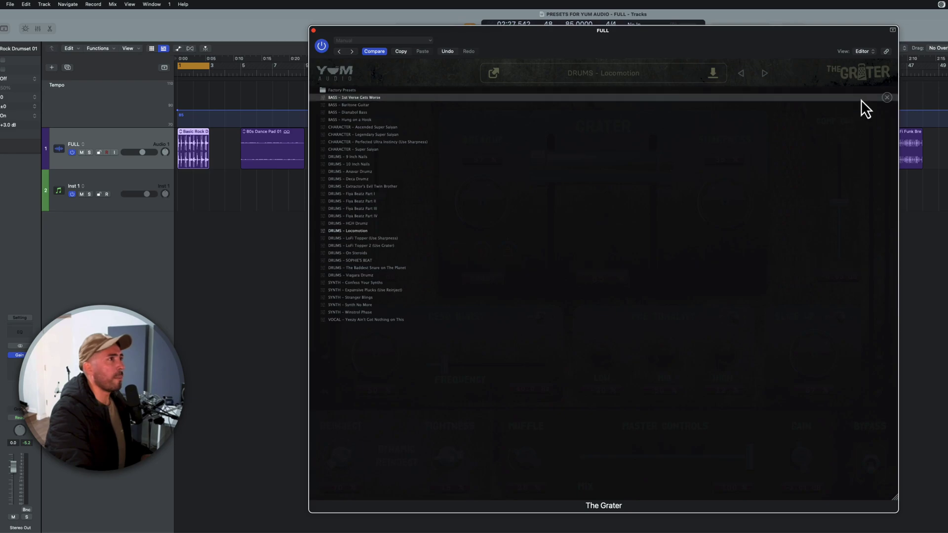
pyautogui.click(885, 98)
pyautogui.moveTo(623, 52); pyautogui.dragTo(594, 57)
# Step: Play the rock loop, trim Comp In to 0.68 dB, Comp Out and Gain, and compare with bypass
pyautogui.press('space')
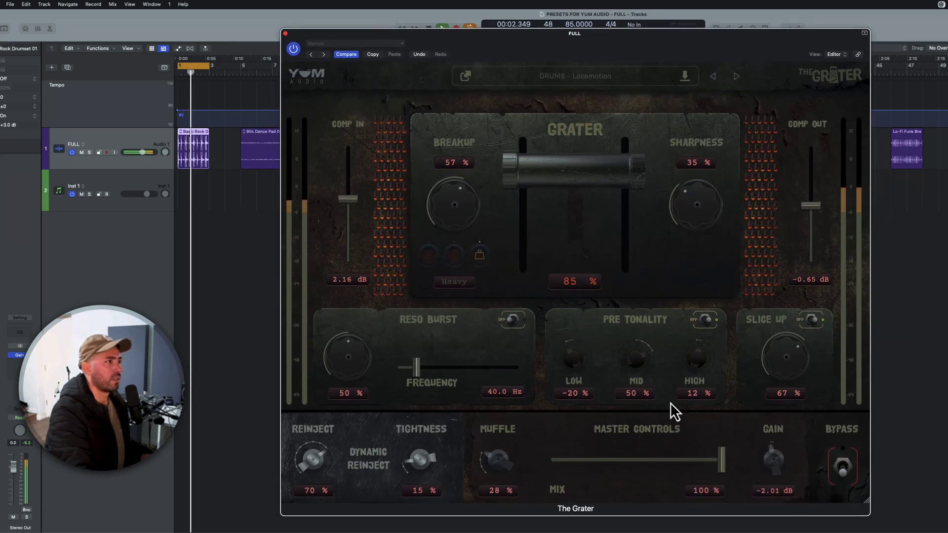
pyautogui.moveTo(355, 203); pyautogui.dragTo(355, 206)
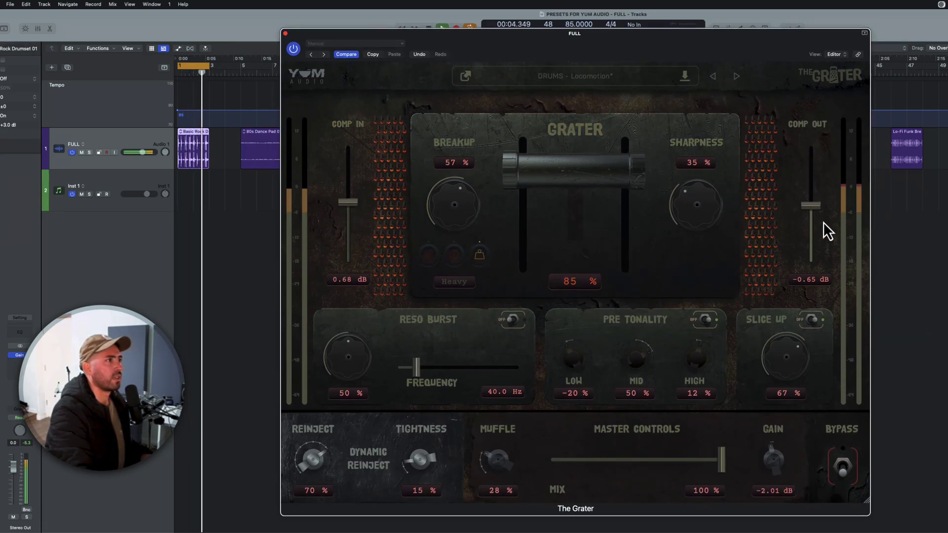
pyautogui.moveTo(813, 212); pyautogui.dragTo(813, 217)
pyautogui.moveTo(774, 466); pyautogui.dragTo(804, 466)
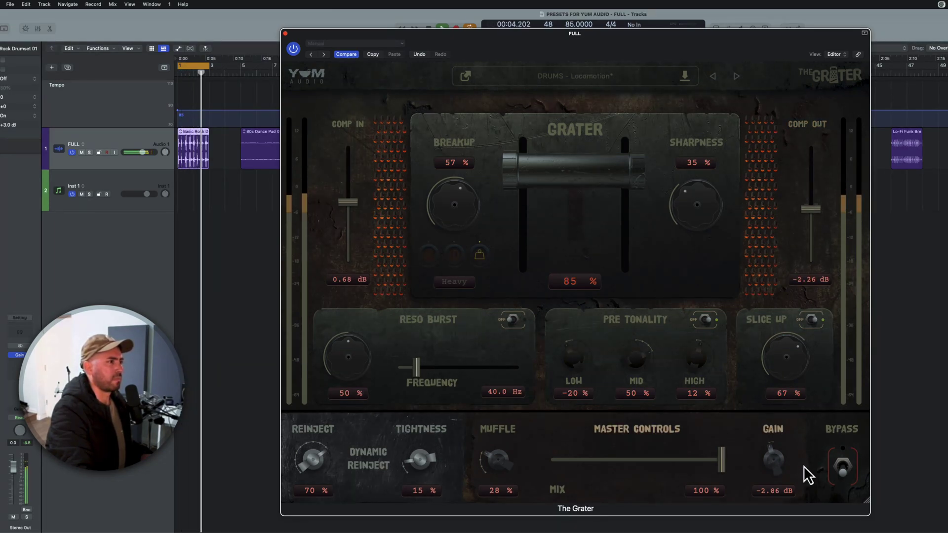
pyautogui.click(841, 466)
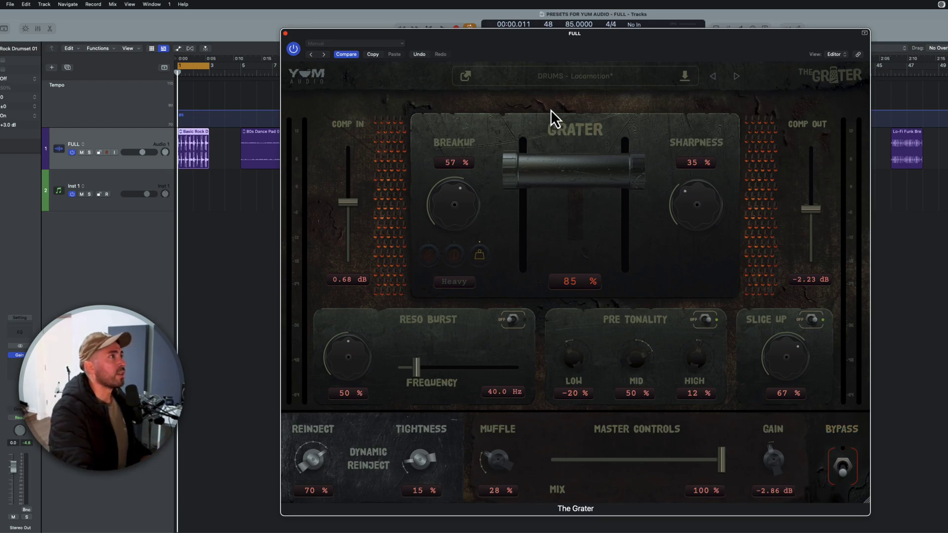
pyautogui.click(553, 78)
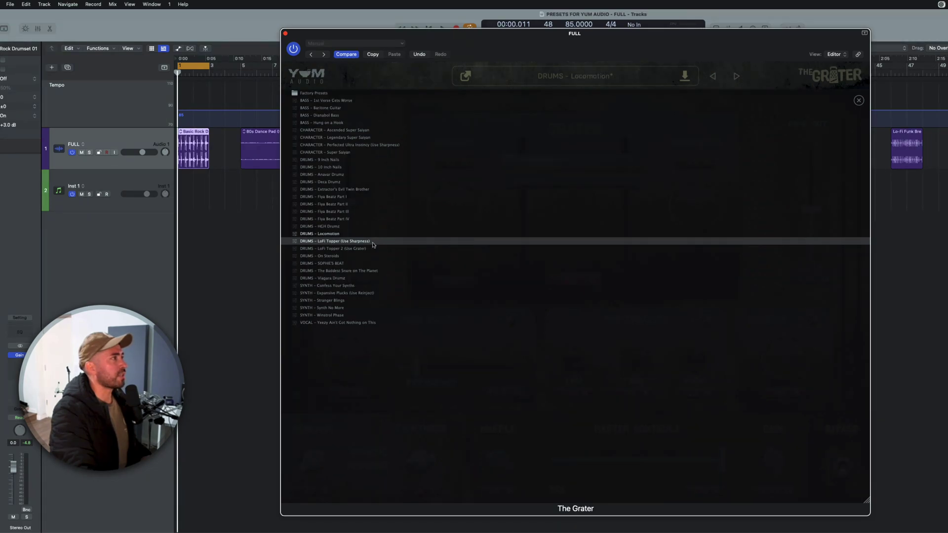
# Step: Load DRUMS - LoFi Topper (Use Sharpness) and sweep Sharpness during playback, ending at 63%
pyautogui.click(943, 170)
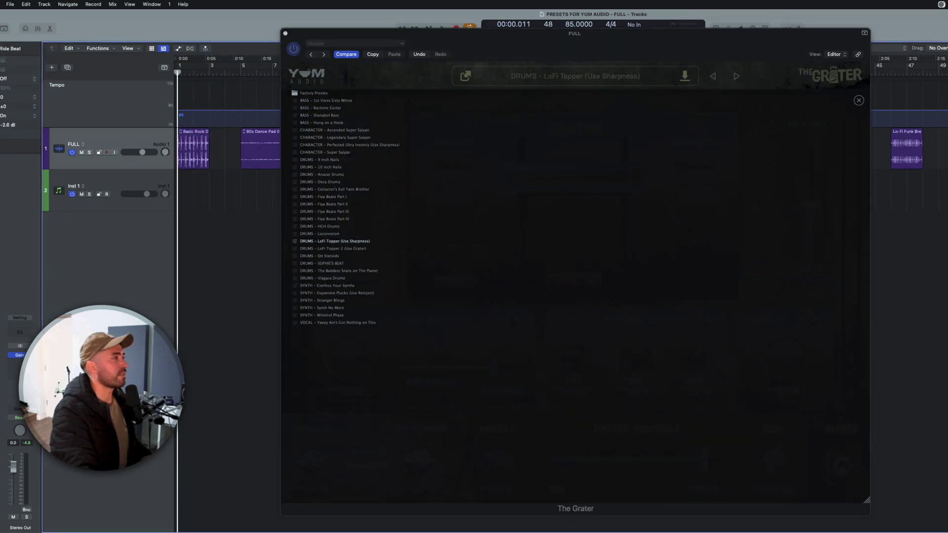
pyautogui.click(859, 101)
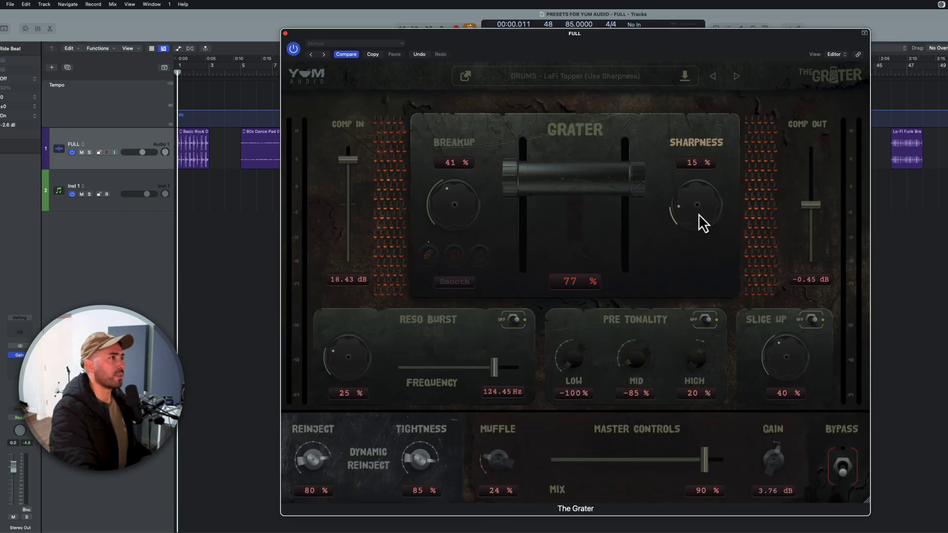
pyautogui.press('space')
pyautogui.moveTo(694, 216); pyautogui.dragTo(710, 180)
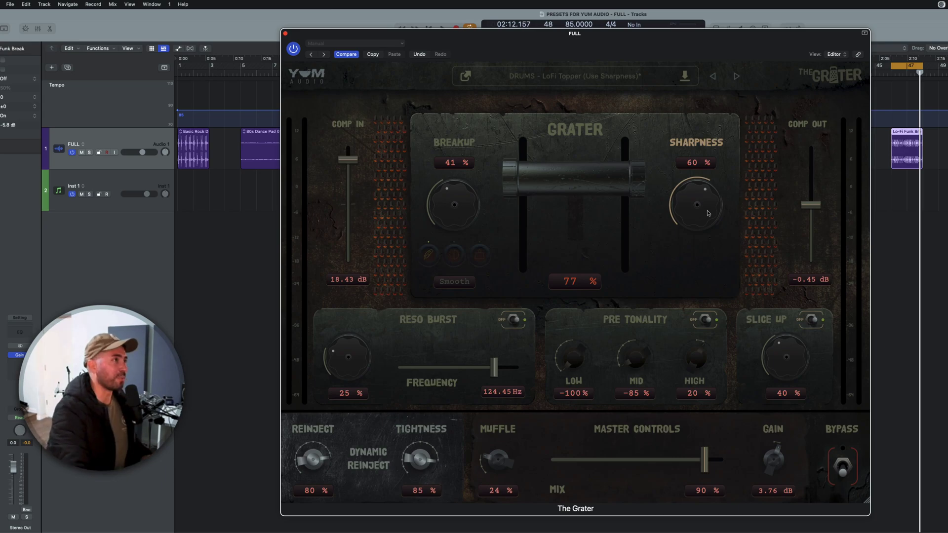
pyautogui.moveTo(708, 213); pyautogui.dragTo(711, 304)
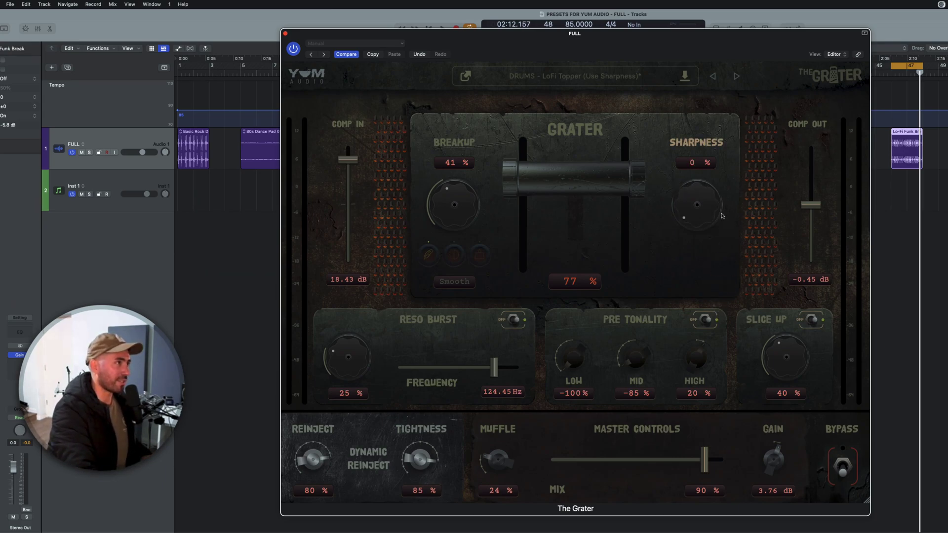
pyautogui.press('space')
pyautogui.moveTo(695, 223); pyautogui.dragTo(710, 179)
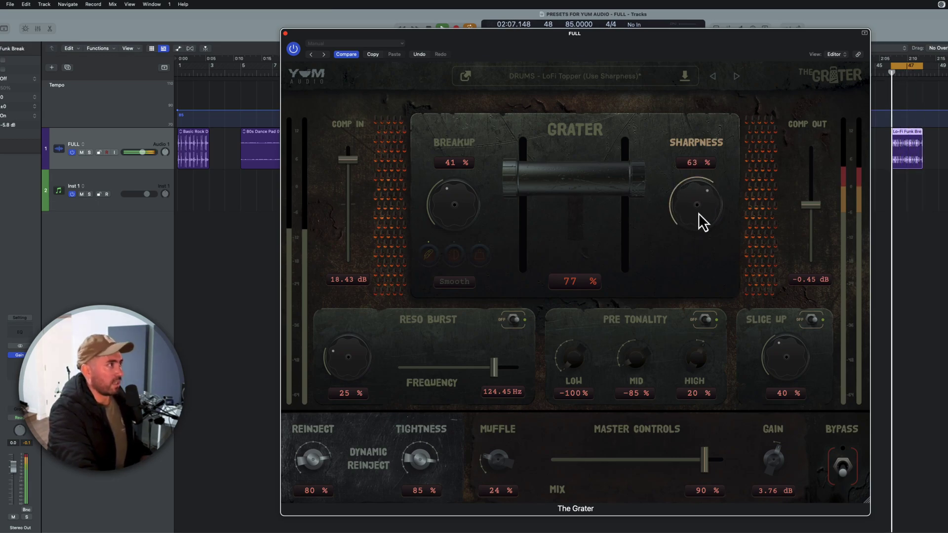
# Step: Set Mix to 64%, Grater to 70% and Comp Out to -1.11 dB, then bypass to compare
pyautogui.moveTo(701, 458); pyautogui.dragTo(678, 462)
pyautogui.moveTo(609, 177); pyautogui.dragTo(612, 187)
pyautogui.moveTo(806, 211); pyautogui.dragTo(805, 214)
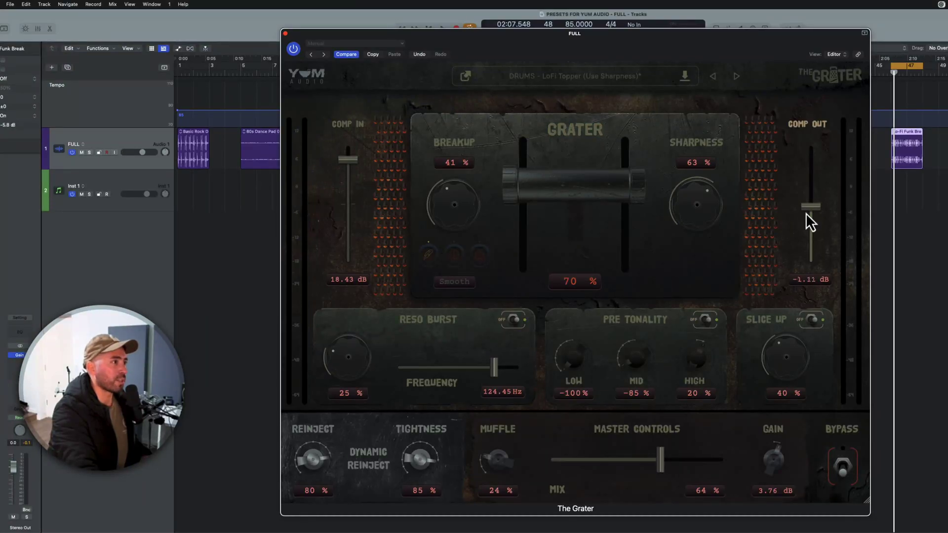
pyautogui.press('space')
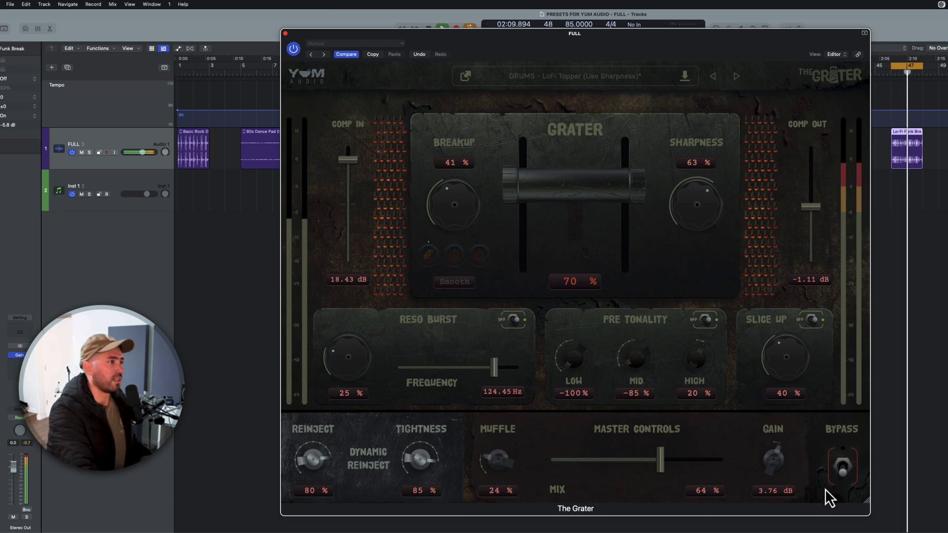
pyautogui.click(841, 472)
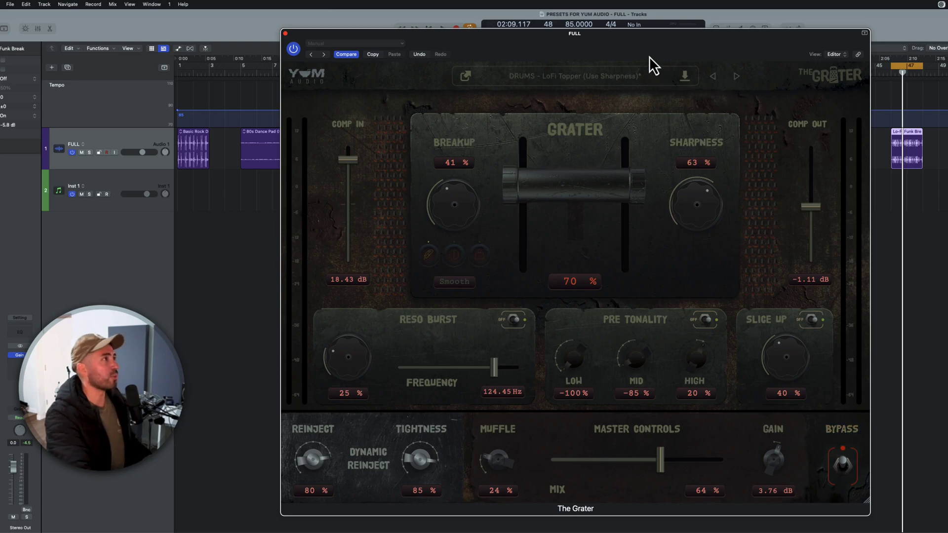
pyautogui.moveTo(649, 57); pyautogui.dragTo(650, 46)
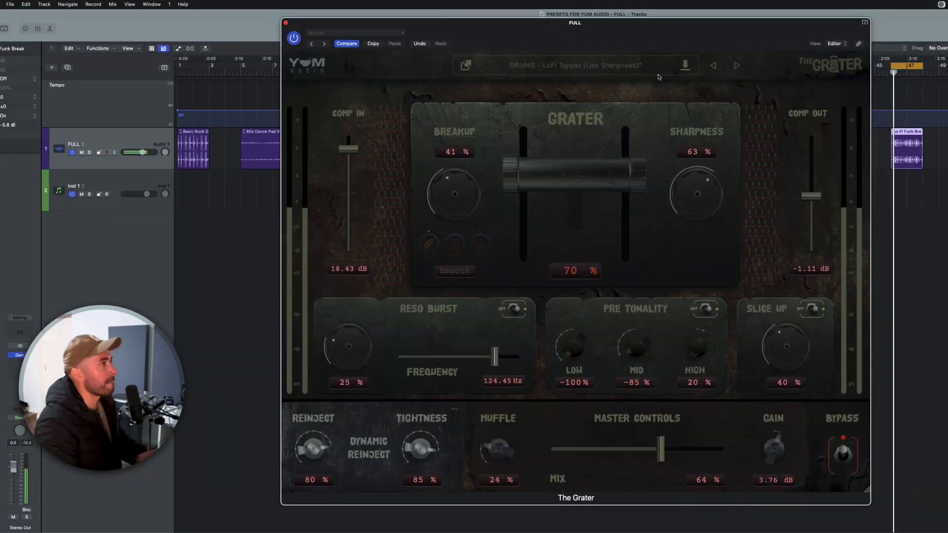
# Step: Re-enable the effect; set Breakup 31%, Sharpness 30%, Reinject 90%, Tightness 7%, Muffle 41%, lower Slice Up
pyautogui.click(846, 462)
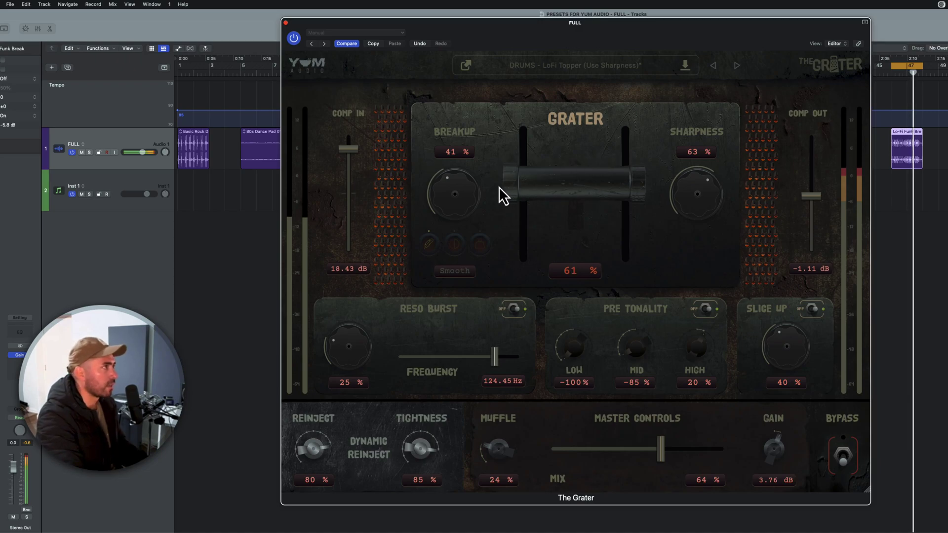
pyautogui.moveTo(467, 189); pyautogui.dragTo(460, 199)
pyautogui.moveTo(711, 193); pyautogui.dragTo(714, 216)
pyautogui.moveTo(783, 356); pyautogui.dragTo(783, 364)
pyautogui.moveTo(681, 193); pyautogui.dragTo(681, 197)
pyautogui.moveTo(342, 441); pyautogui.dragTo(344, 434)
pyautogui.moveTo(420, 448); pyautogui.dragTo(429, 501)
pyautogui.moveTo(413, 466); pyautogui.dragTo(412, 471)
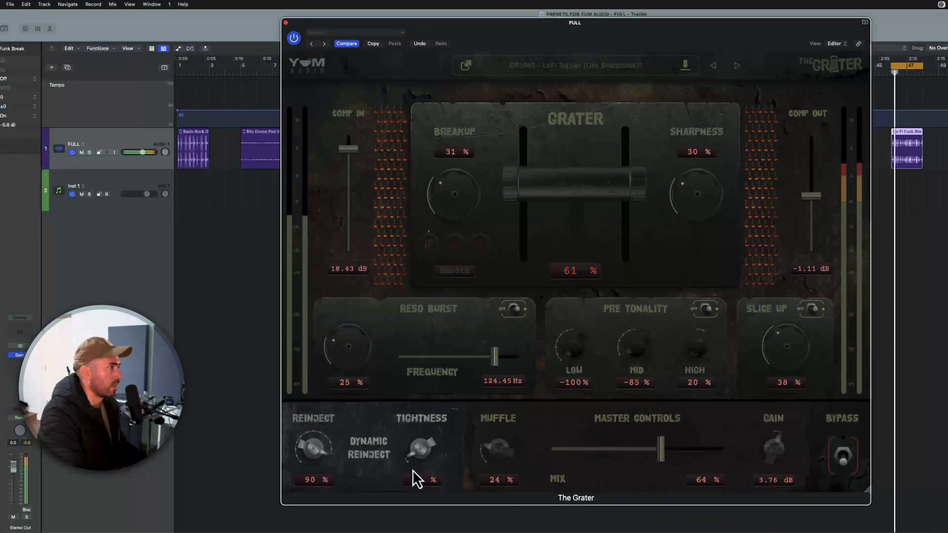